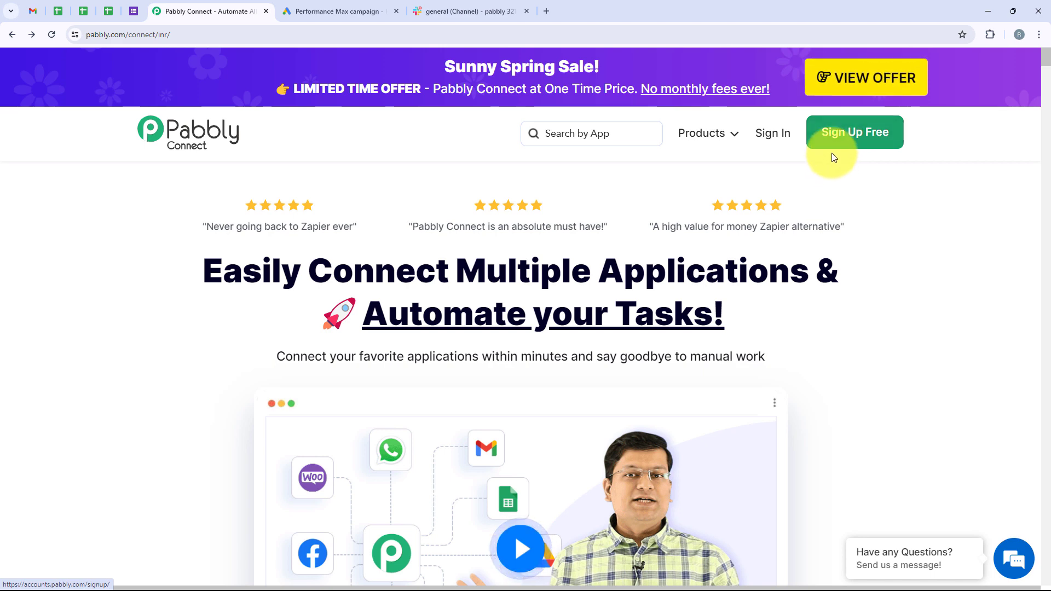
Sign in to the Pabbly account.
{"action": "left_click", "coordinate": [772, 138]}
{"action": "left_click_drag", "start_coordinate": [117, 141], "coordinate": [284, 140]}
{"action": "left_click", "coordinate": [298, 137]}
{"action": "scroll", "coordinate": [297, 137], "scroll_direction": "down", "scroll_amount": 1}
{"action": "scroll", "coordinate": [299, 141], "scroll_direction": "down", "scroll_amount": 2}
{"action": "scroll", "coordinate": [350, 216], "scroll_direction": "up", "scroll_amount": 3}
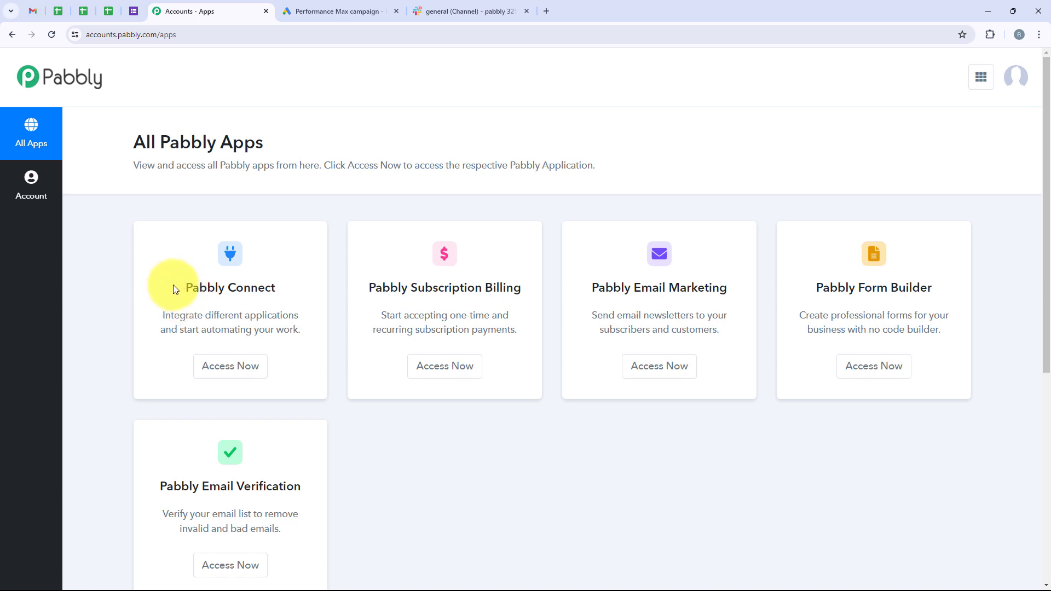
Launch Pabbly Connect from the All Pabbly Apps list to reach its dashboard.
{"action": "left_click_drag", "start_coordinate": [173, 285], "coordinate": [273, 285]}
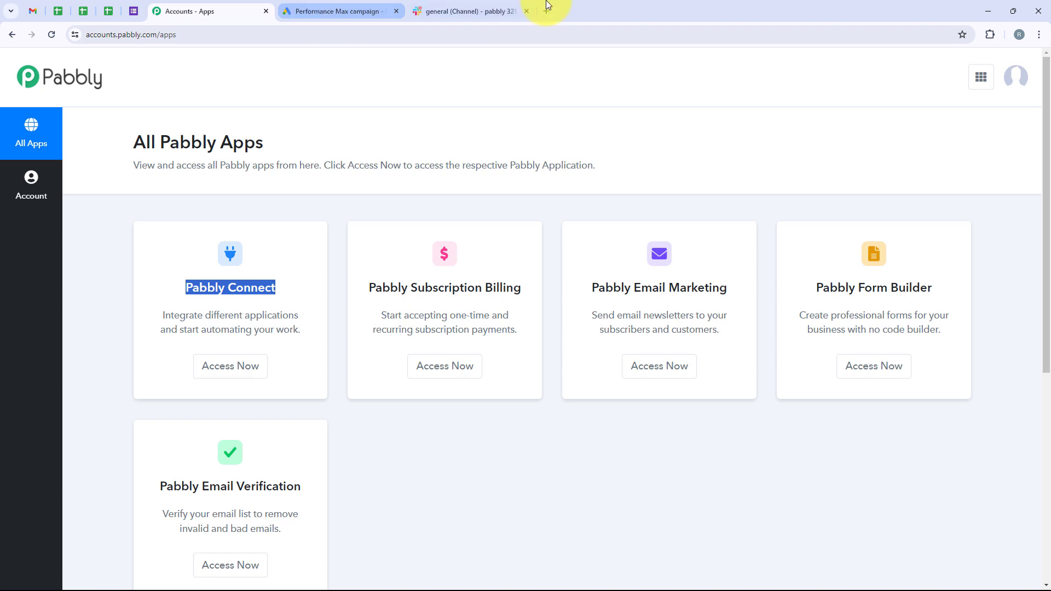
{"action": "left_click", "coordinate": [245, 367]}
{"action": "left_click_drag", "start_coordinate": [113, 203], "coordinate": [245, 188]}
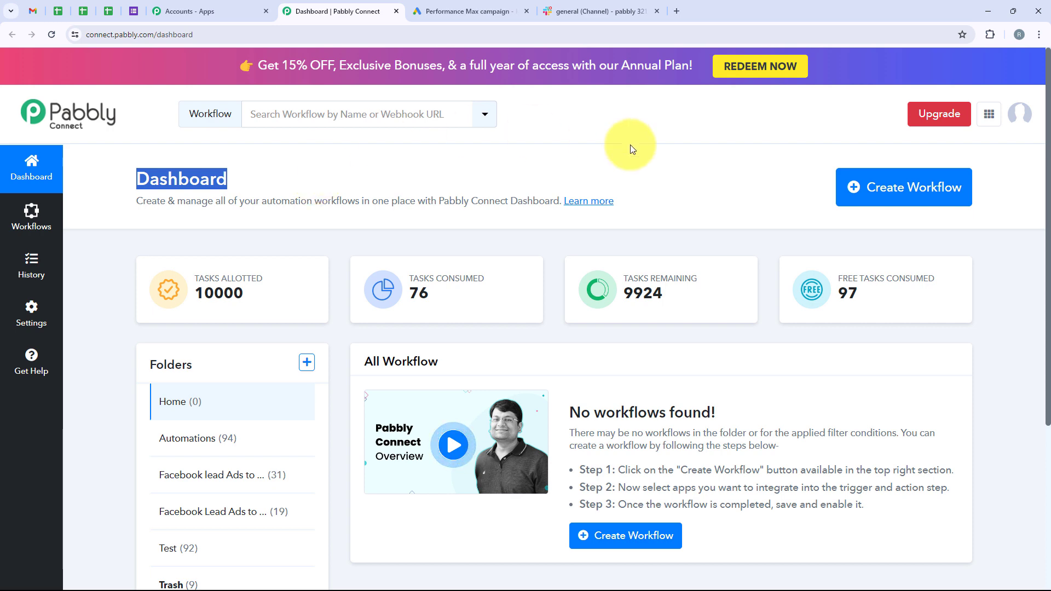
Create the workflow 'How to Automate Google Ads Lead Notifications on Slack' in the Automations folder.
{"action": "left_click", "coordinate": [858, 192]}
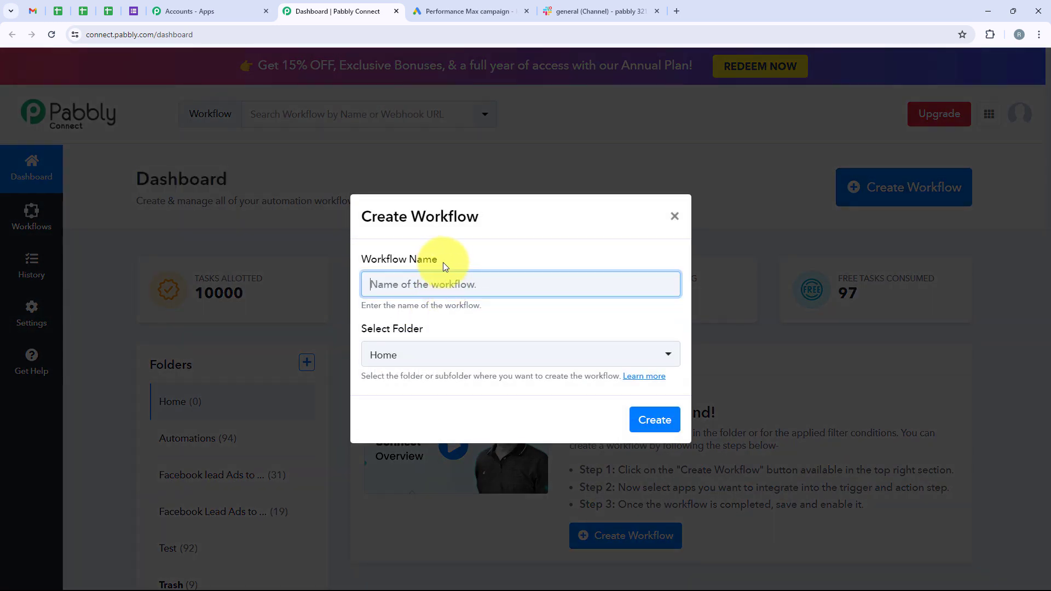
{"action": "double_click", "coordinate": [437, 261]}
{"action": "triple_click", "coordinate": [359, 262]}
{"action": "triple_click", "coordinate": [360, 328]}
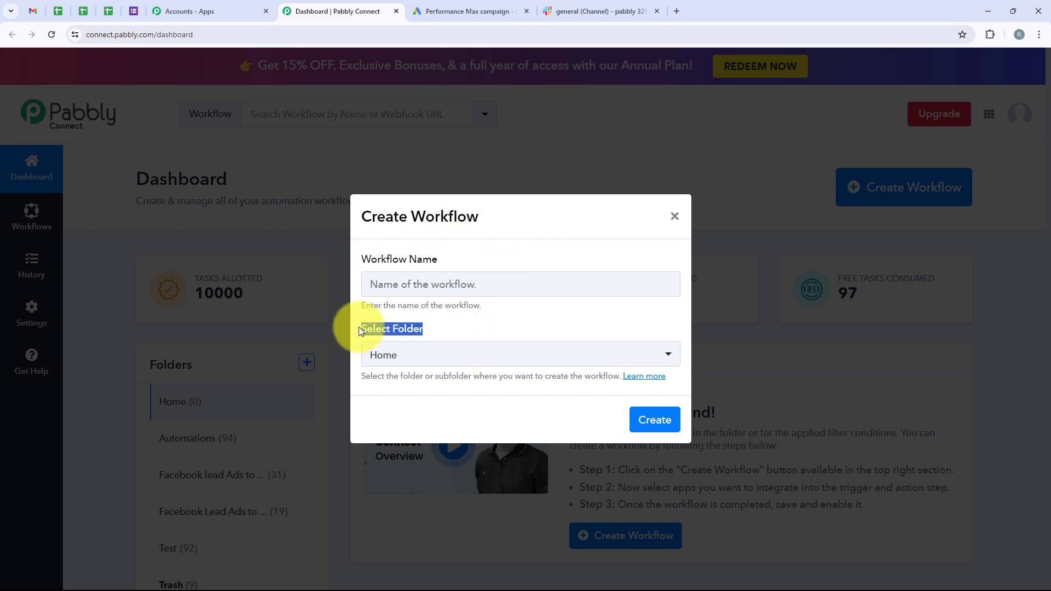
{"action": "left_click", "coordinate": [438, 353]}
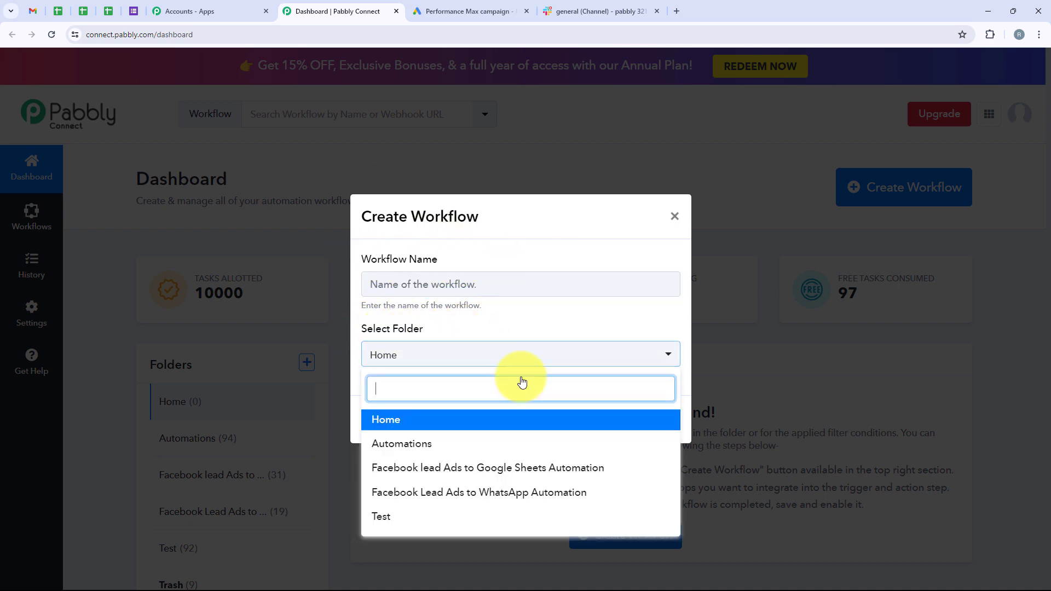
{"action": "left_click", "coordinate": [492, 444]}
{"action": "left_click", "coordinate": [431, 285]}
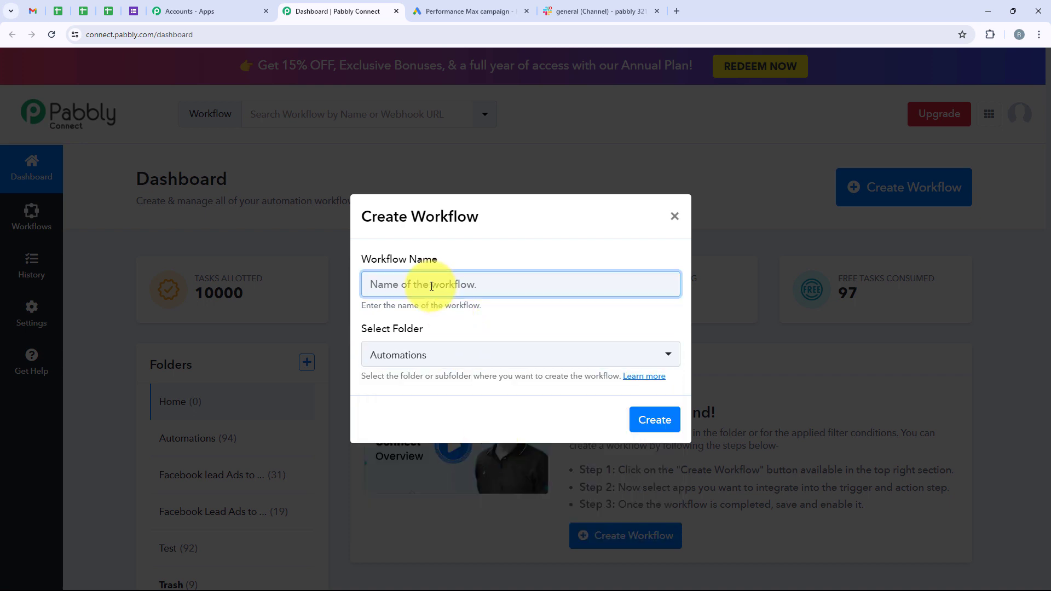
{"action": "type", "text": "How to Automate Google Ads Lead Notifications on Slack"}
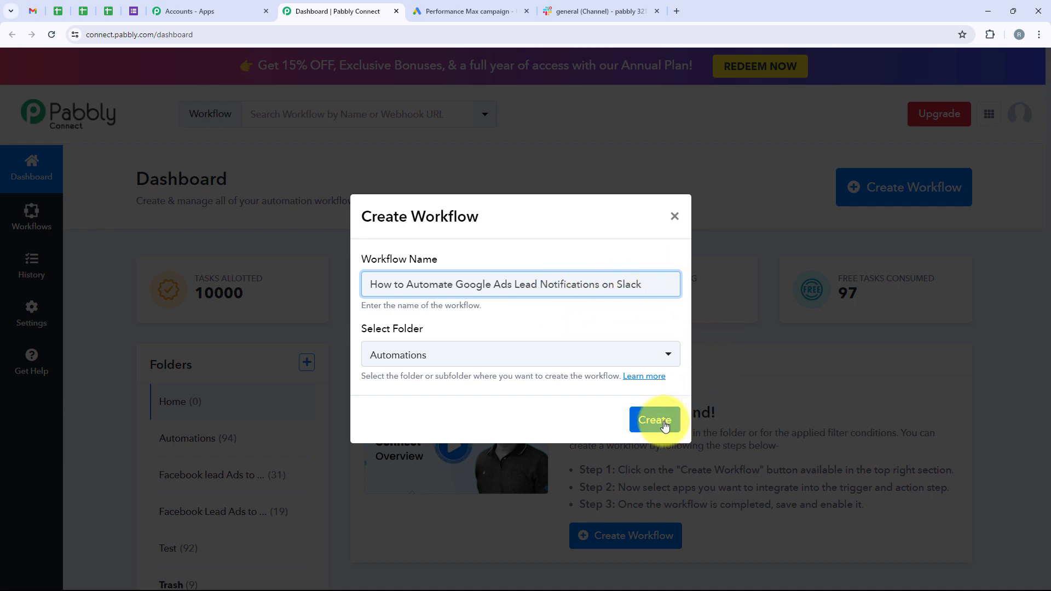
{"action": "left_click", "coordinate": [665, 426]}
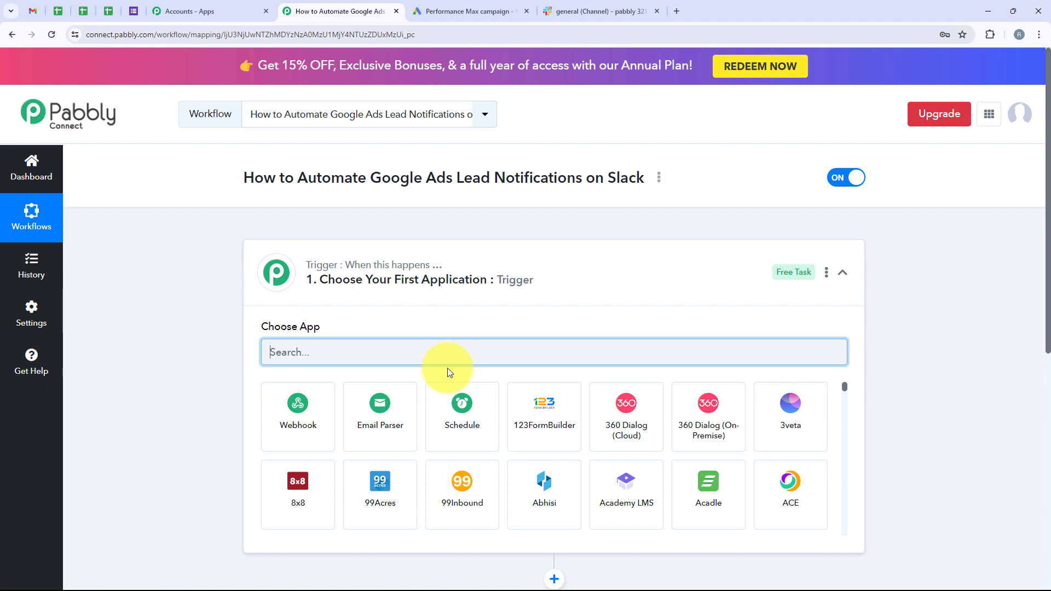
Choose Google Ads as the workflow's trigger app.
{"action": "left_click", "coordinate": [395, 295]}
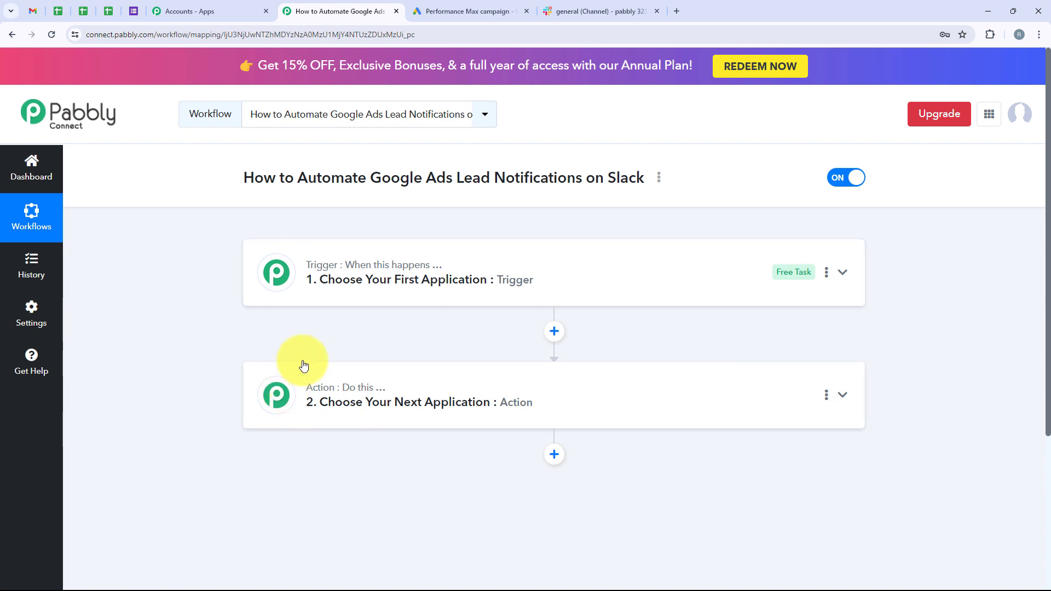
{"action": "mouse_move", "coordinate": [364, 396]}
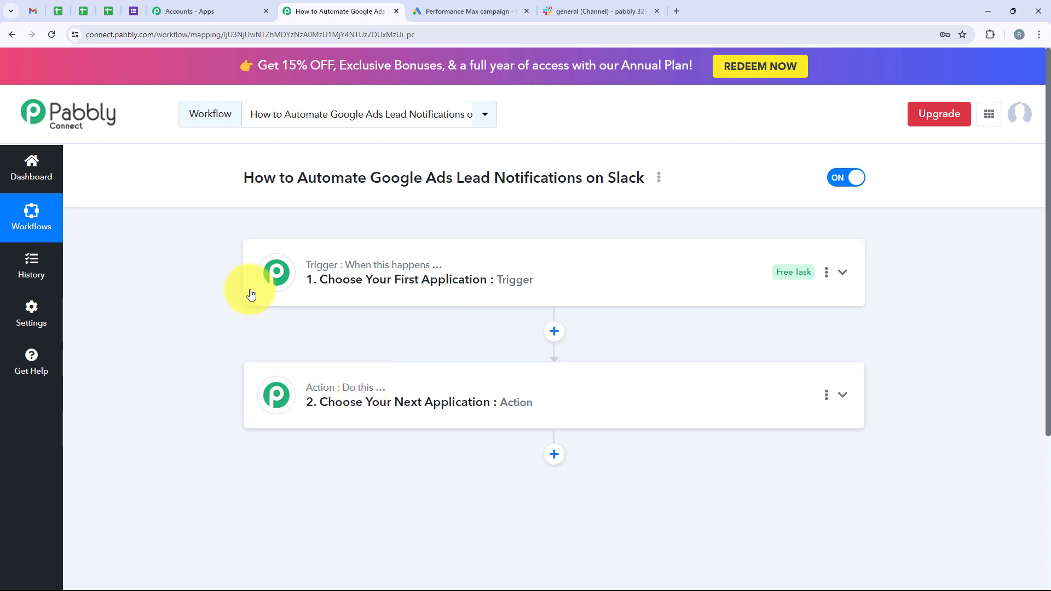
{"action": "left_click", "coordinate": [317, 291]}
{"action": "left_click", "coordinate": [316, 354]}
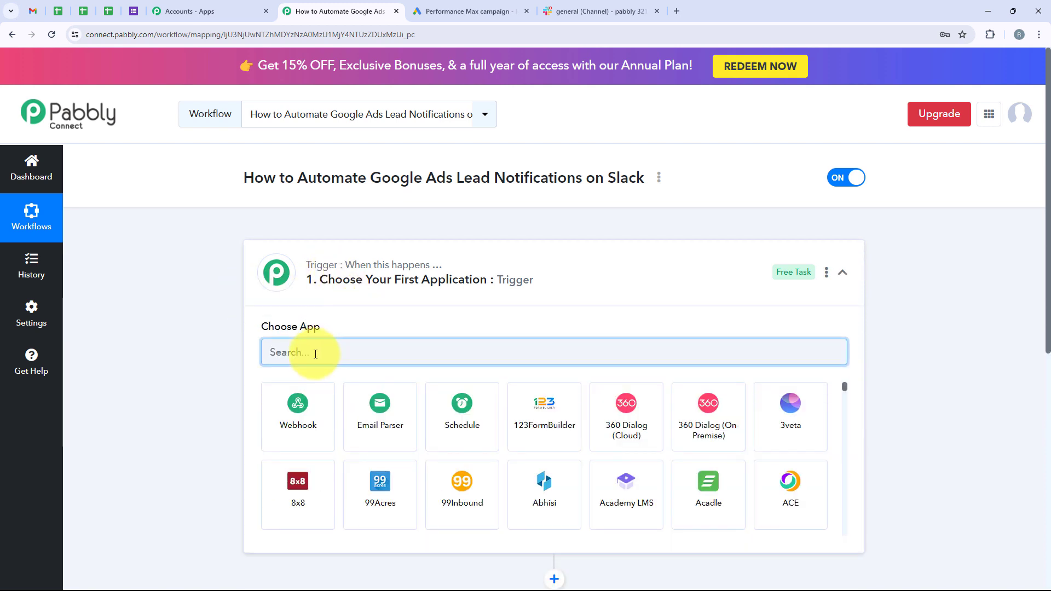
{"action": "type", "text": "Goog"}
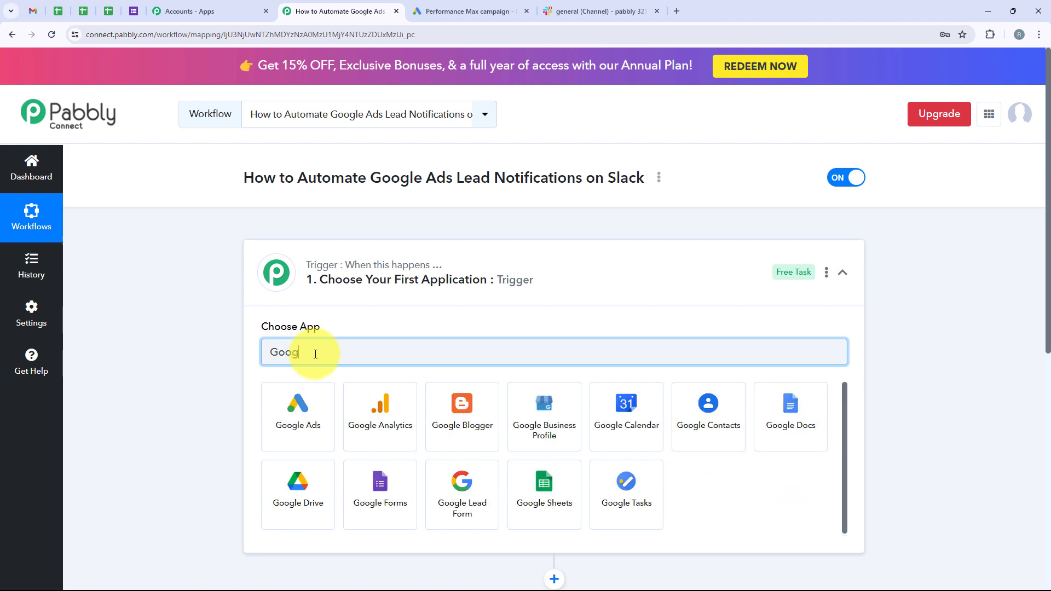
{"action": "type", "text": "le Ads"}
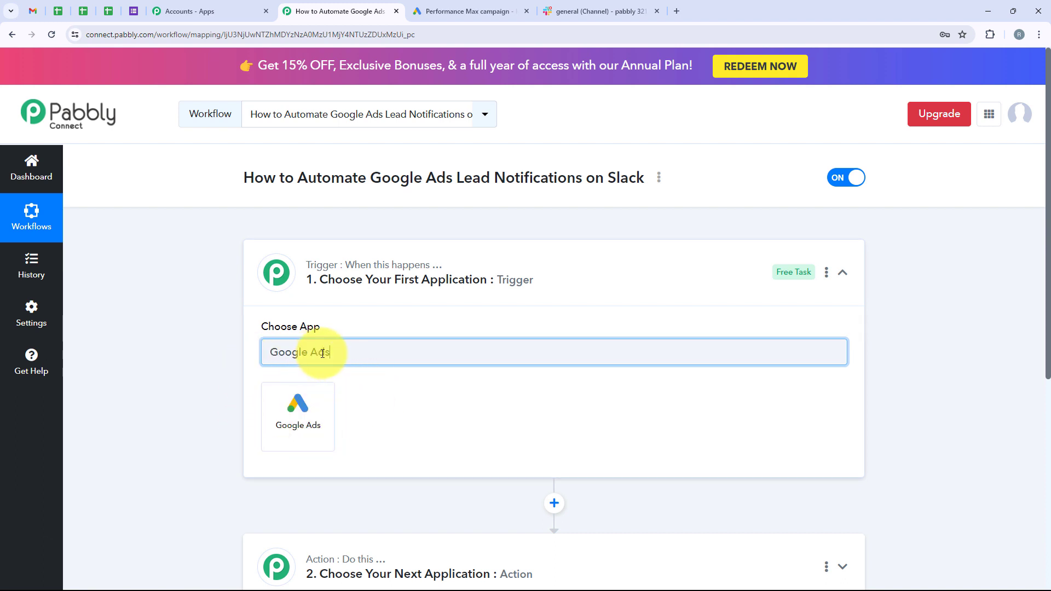
{"action": "left_click_drag", "start_coordinate": [344, 354], "coordinate": [263, 351]}
{"action": "left_click", "coordinate": [305, 422]}
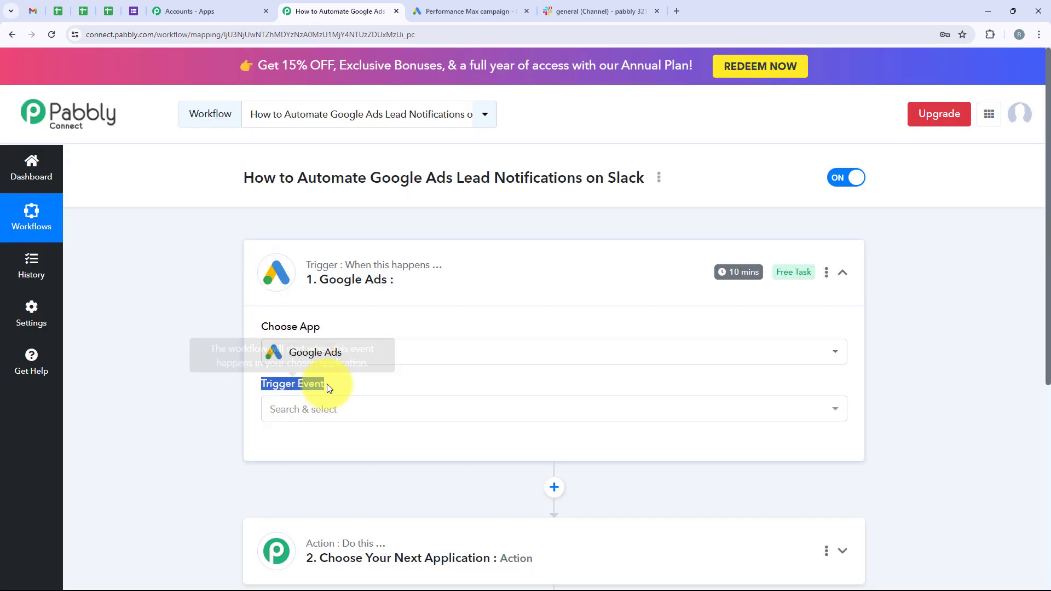
Set the trigger event to New Lead Form Entry and copy its webhook URL.
{"action": "left_click", "coordinate": [332, 409]}
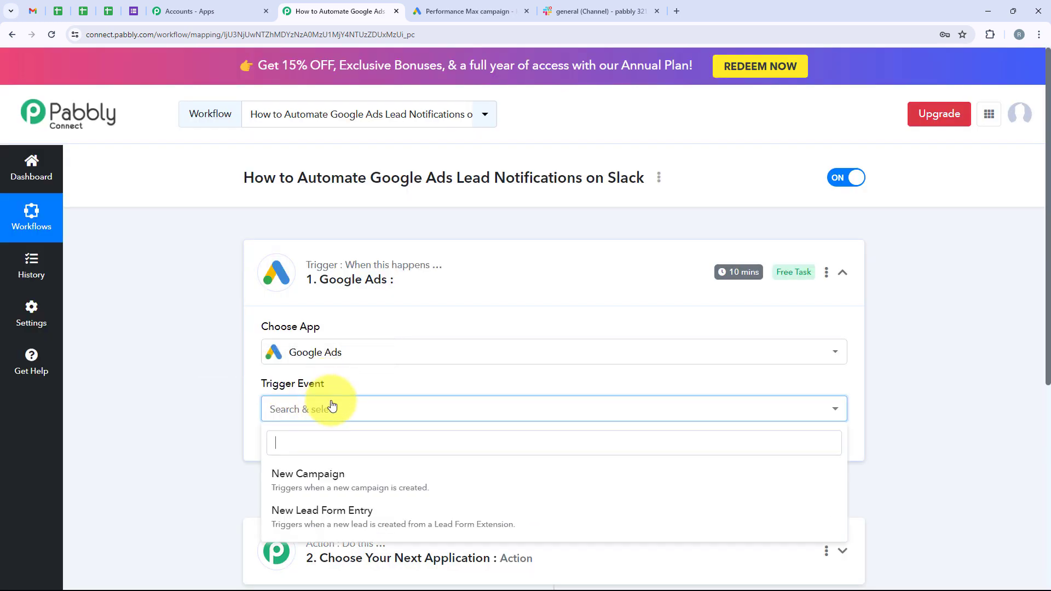
{"action": "left_click", "coordinate": [371, 515]}
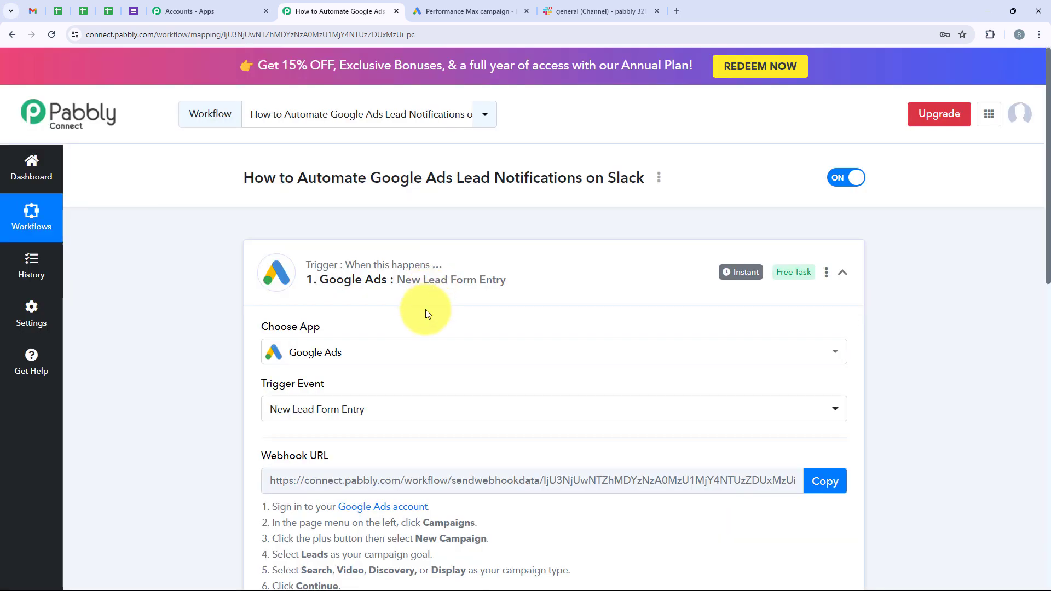
{"action": "scroll", "coordinate": [425, 310], "scroll_direction": "down", "scroll_amount": 1}
{"action": "scroll", "coordinate": [426, 309], "scroll_direction": "down", "scroll_amount": 2}
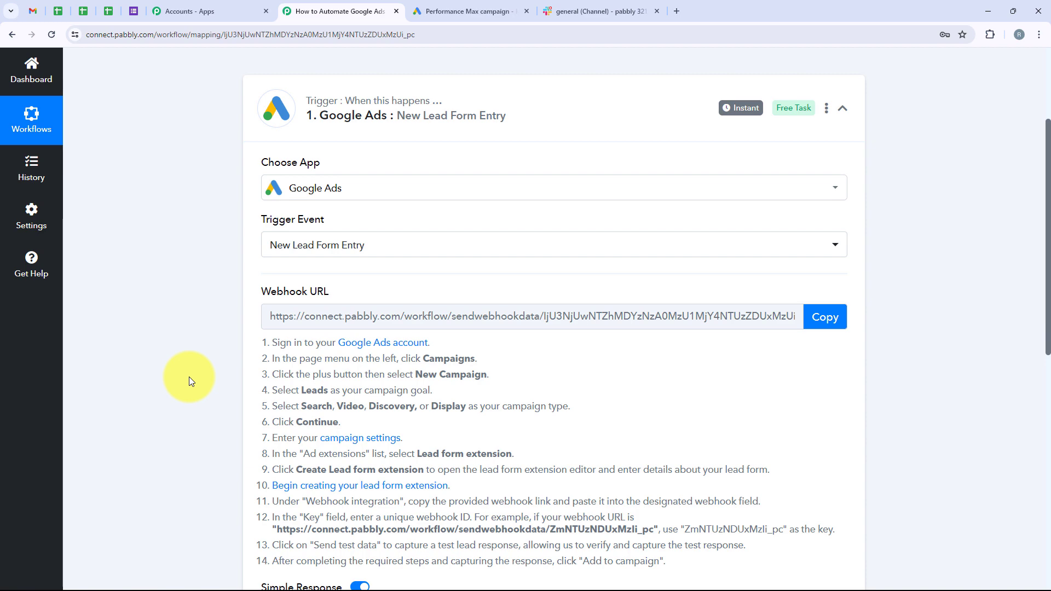
{"action": "left_click", "coordinate": [827, 317]}
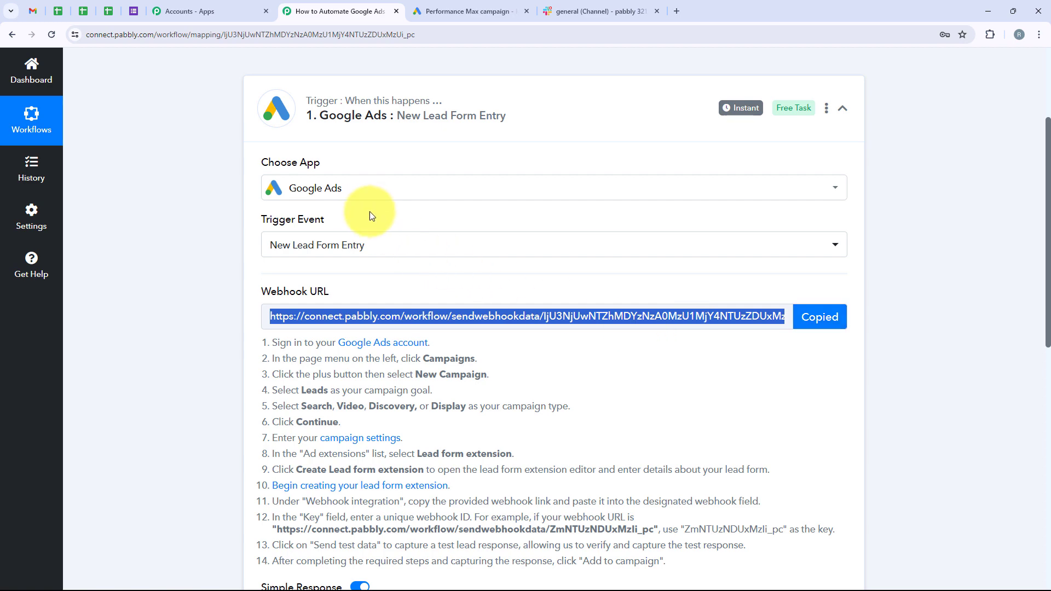
{"action": "left_click", "coordinate": [477, 12]}
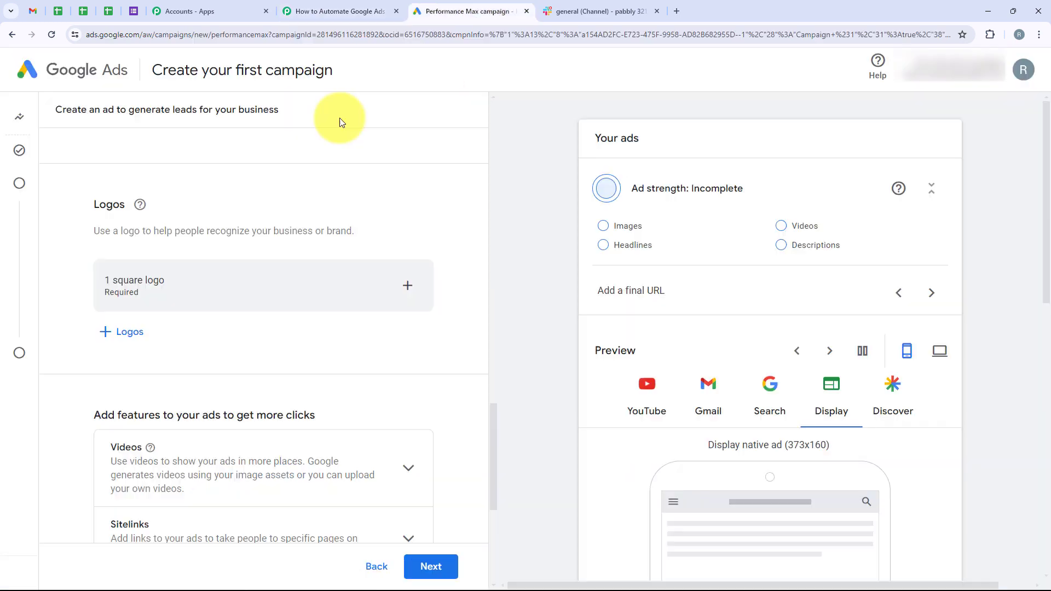
Add a lead form from the campaign's Lead forms feature under Add features.
{"action": "scroll", "coordinate": [291, 277], "scroll_direction": "up", "scroll_amount": 5}
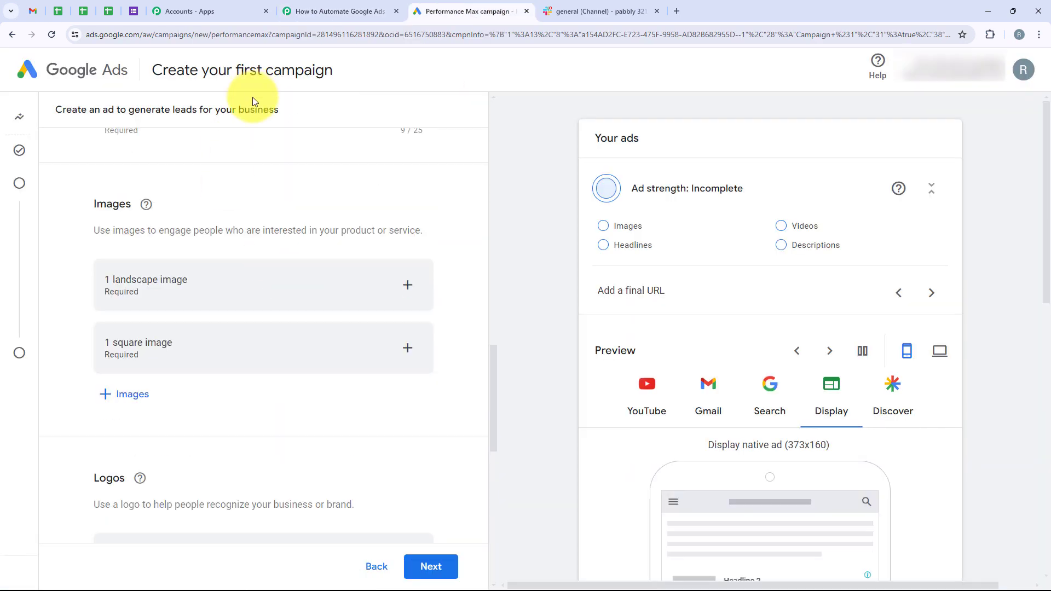
{"action": "scroll", "coordinate": [316, 235], "scroll_direction": "down", "scroll_amount": 8}
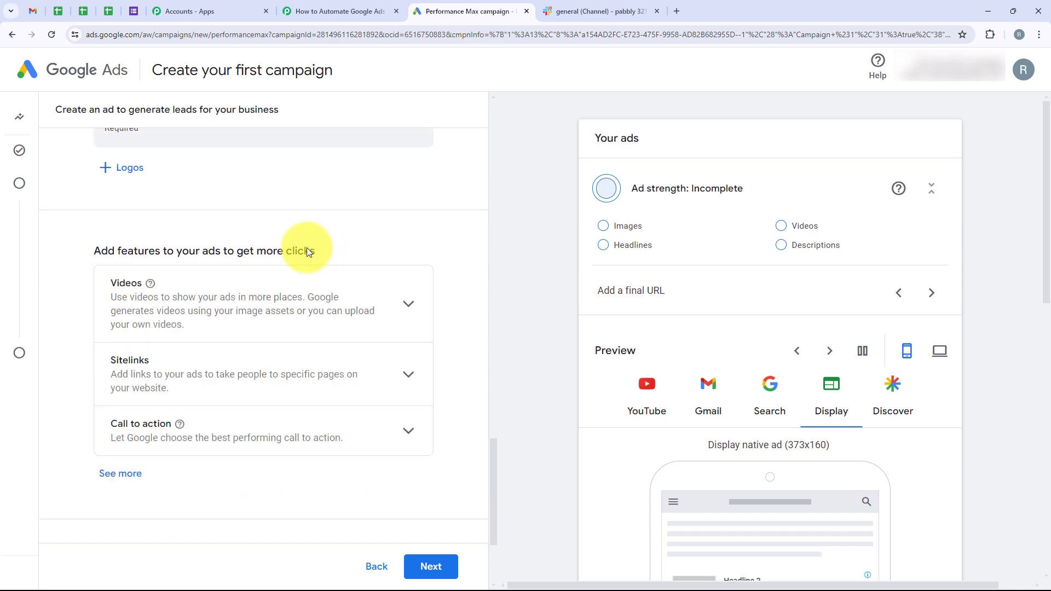
{"action": "scroll", "coordinate": [306, 252], "scroll_direction": "down", "scroll_amount": 1}
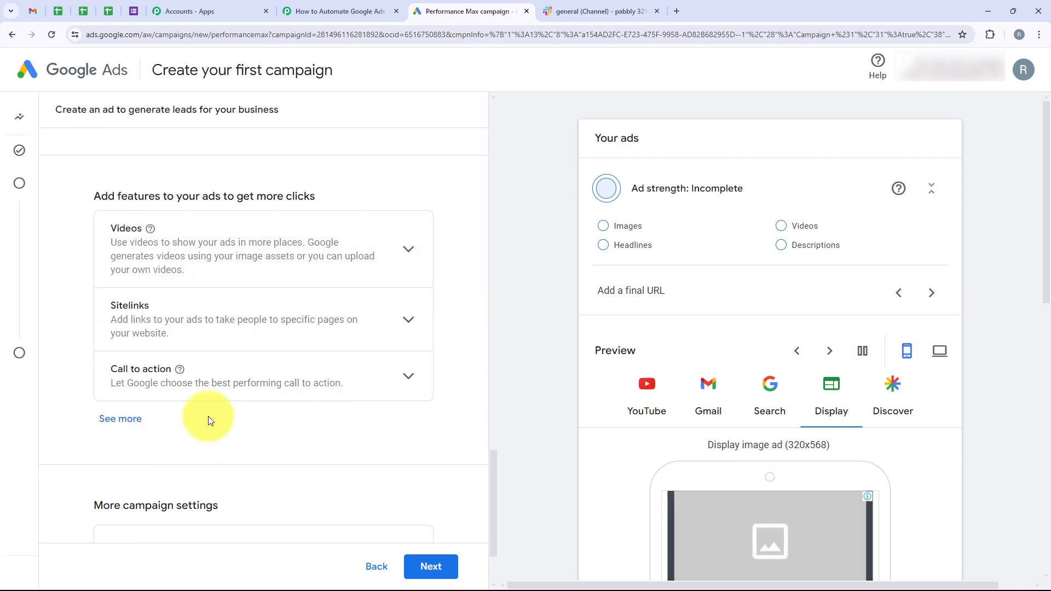
{"action": "scroll", "coordinate": [232, 228], "scroll_direction": "up", "scroll_amount": 4}
{"action": "scroll", "coordinate": [232, 229], "scroll_direction": "down", "scroll_amount": 4}
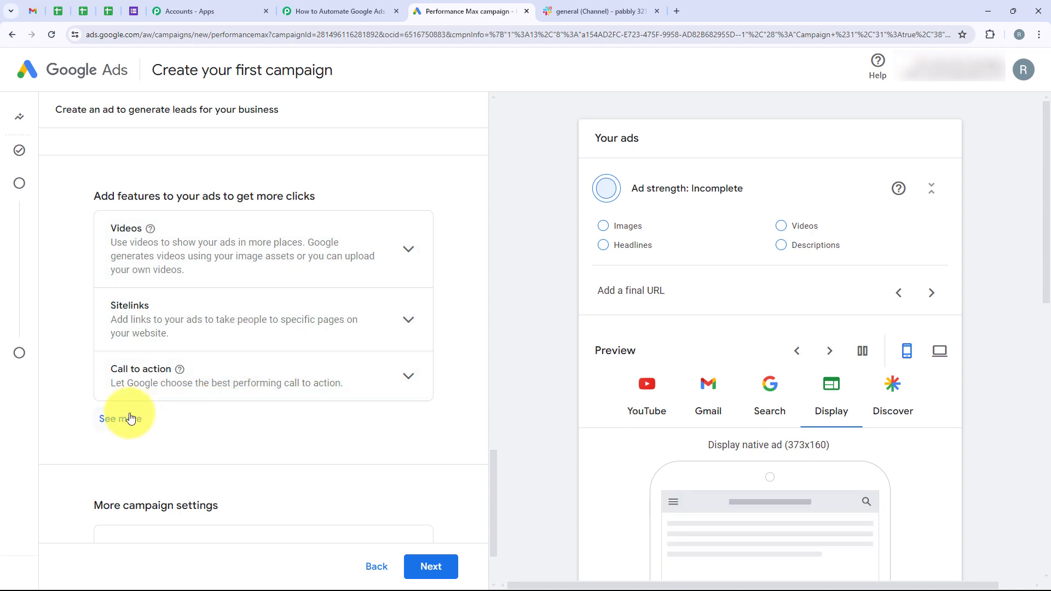
{"action": "left_click", "coordinate": [130, 419]}
{"action": "scroll", "coordinate": [211, 357], "scroll_direction": "down", "scroll_amount": 5}
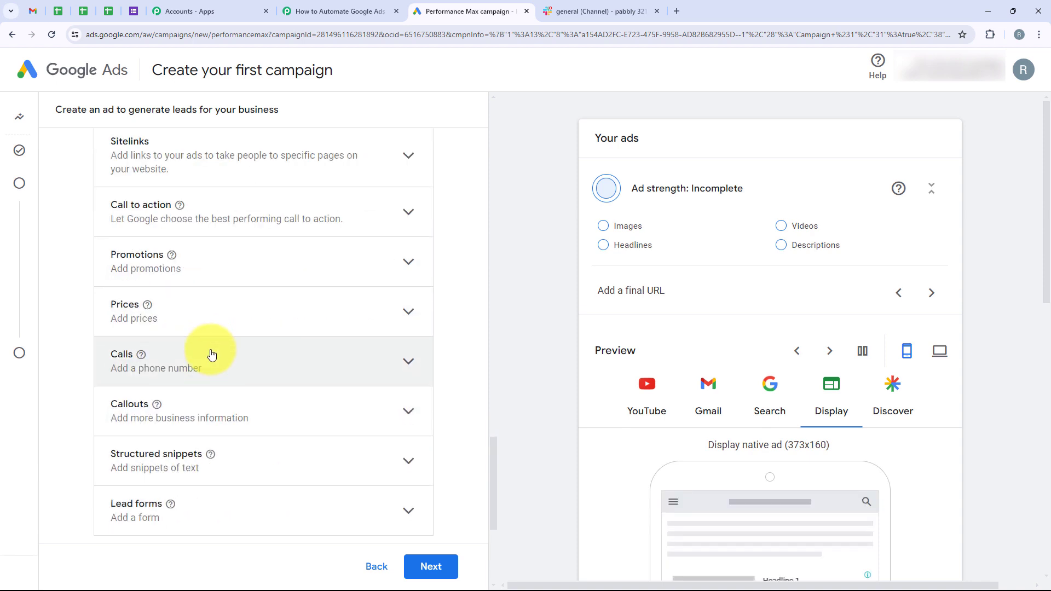
{"action": "left_click", "coordinate": [235, 399]}
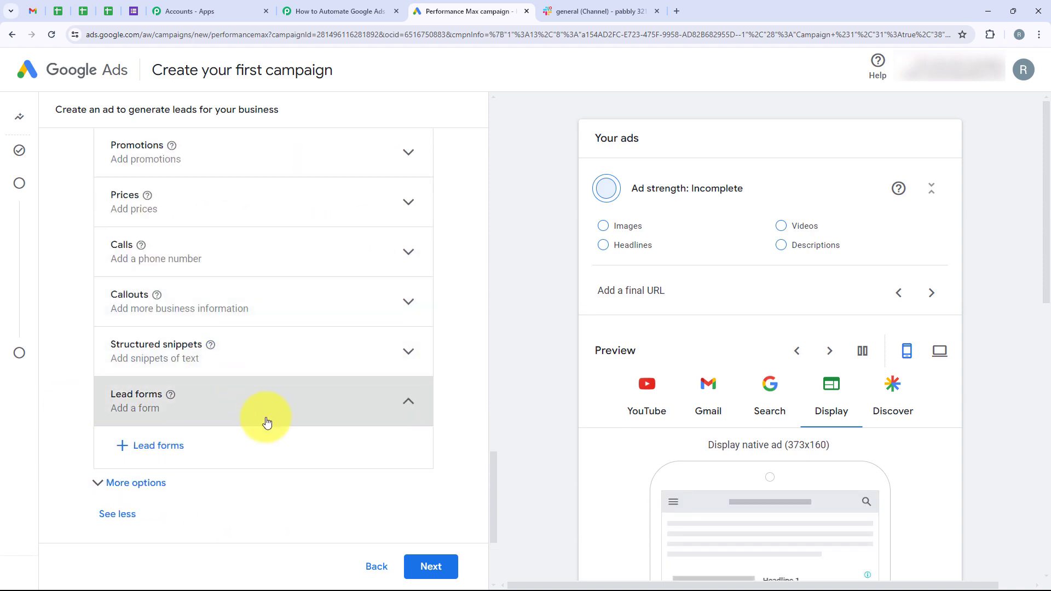
{"action": "left_click", "coordinate": [156, 450]}
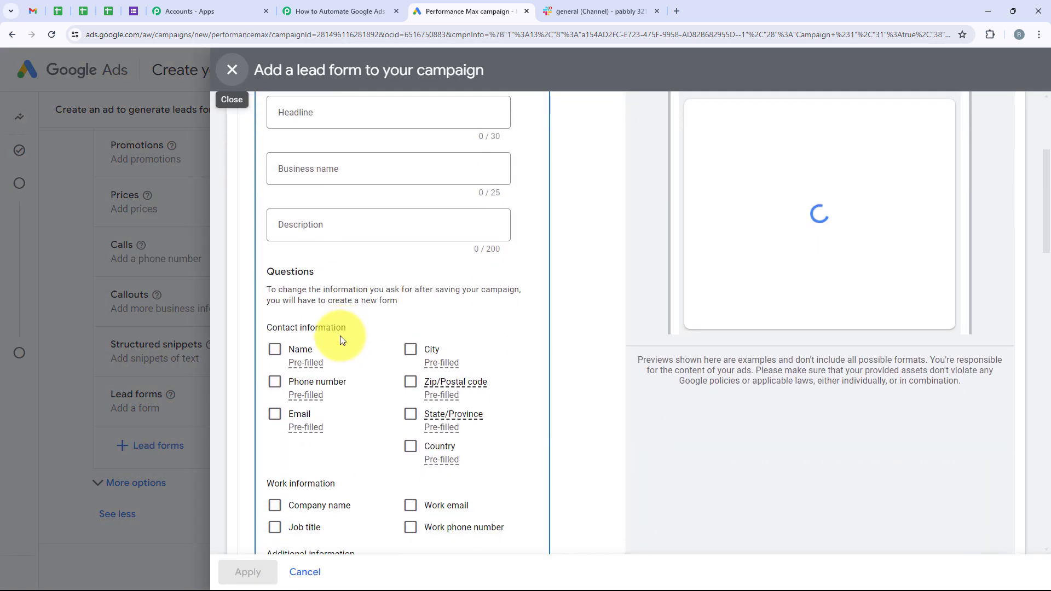
Add name, phone number and email questions to the lead form.
{"action": "left_click", "coordinate": [274, 459]}
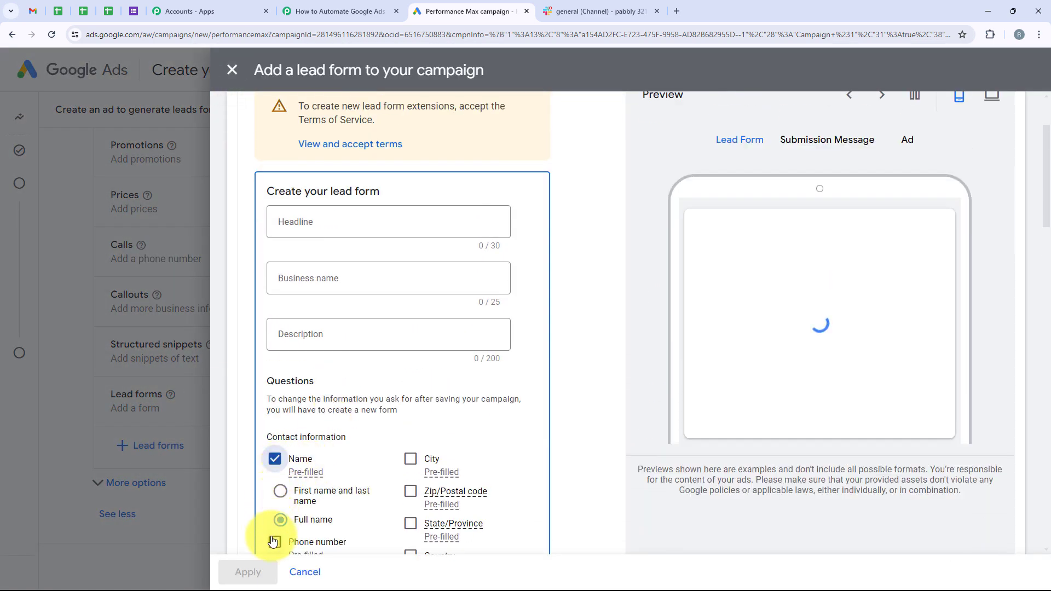
{"action": "left_click", "coordinate": [275, 542]}
{"action": "left_click", "coordinate": [275, 464]}
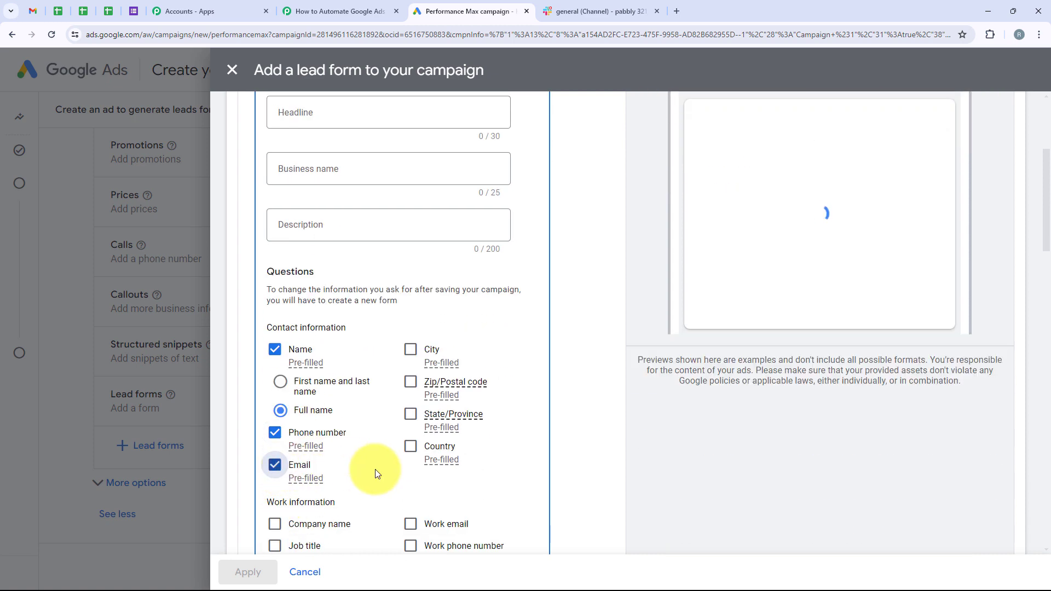
{"action": "scroll", "coordinate": [385, 401], "scroll_direction": "down", "scroll_amount": 15}
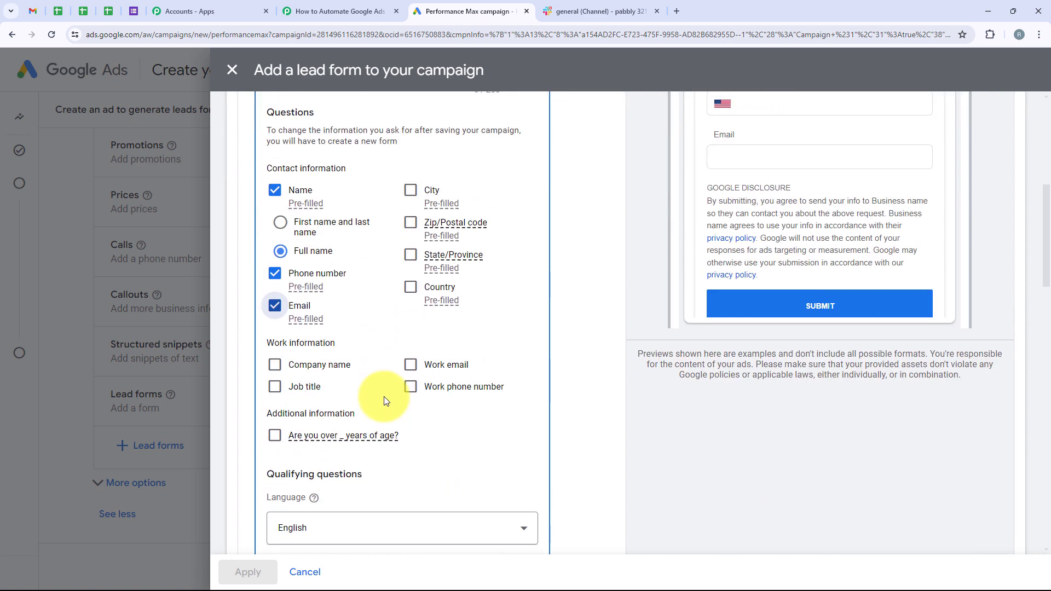
{"action": "scroll", "coordinate": [385, 401], "scroll_direction": "down", "scroll_amount": 7}
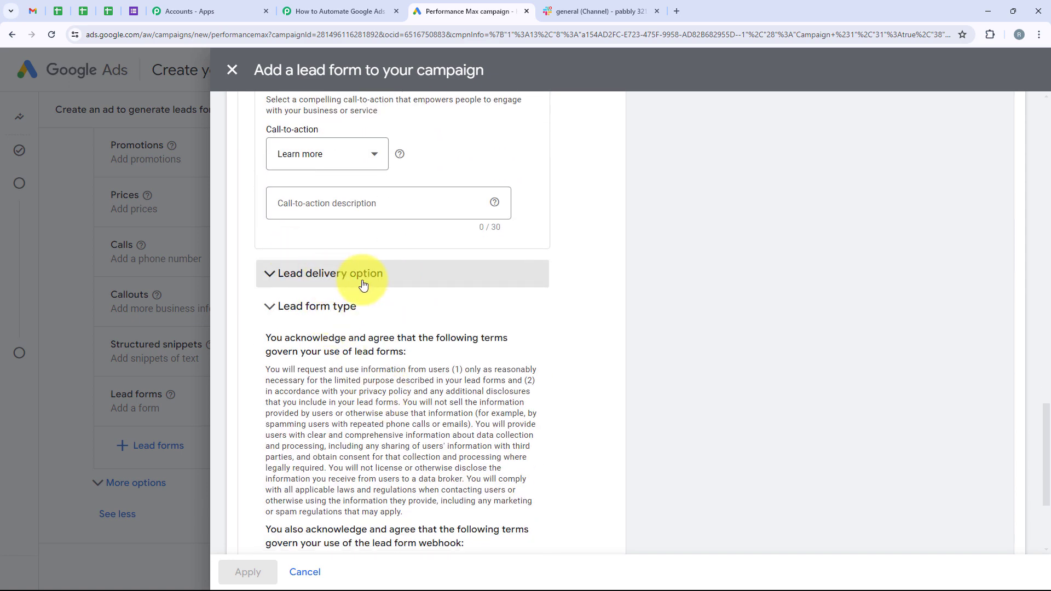
{"action": "left_click", "coordinate": [363, 285]}
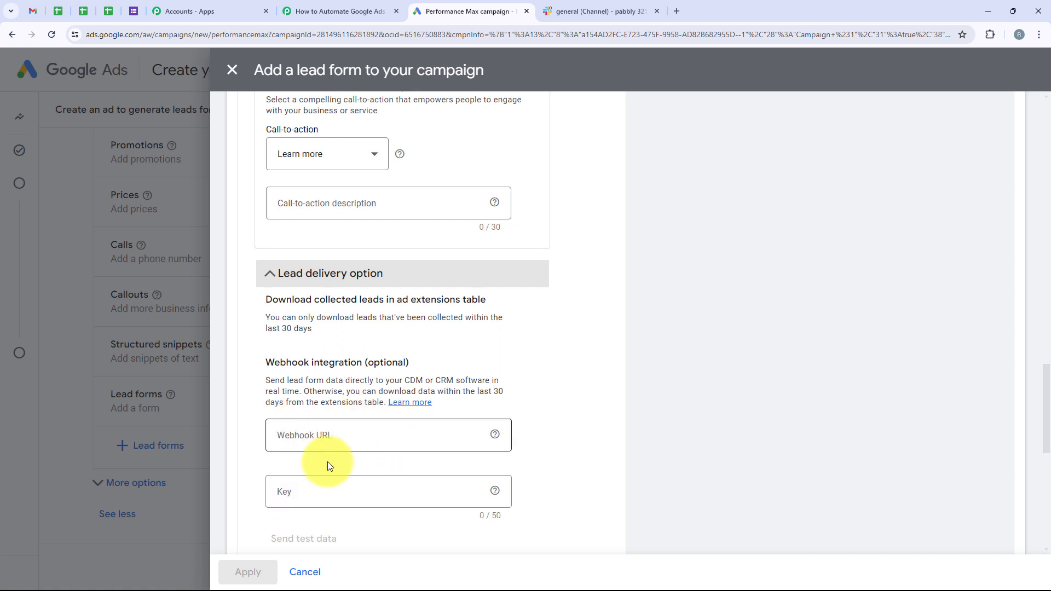
{"action": "left_click", "coordinate": [338, 438]}
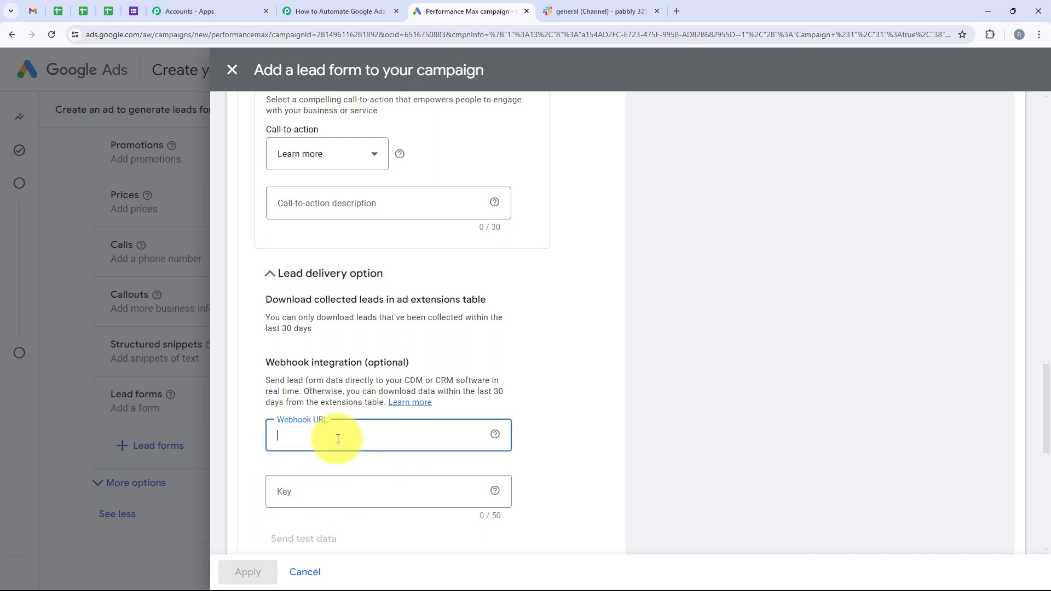
{"action": "key", "text": "ctrl+v"}
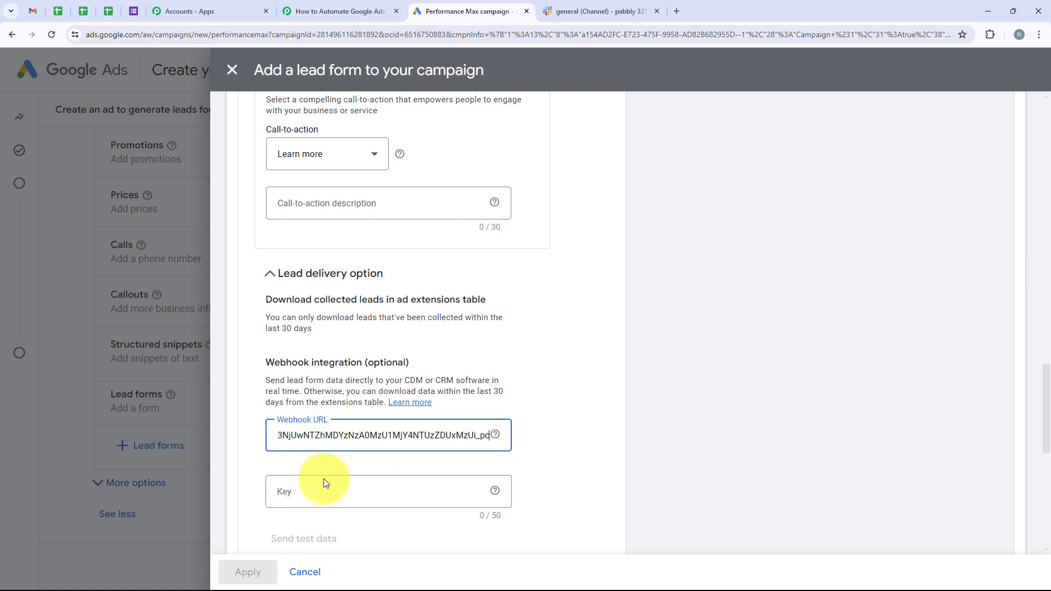
{"action": "left_click", "coordinate": [322, 488]}
{"action": "type", "text": "123"}
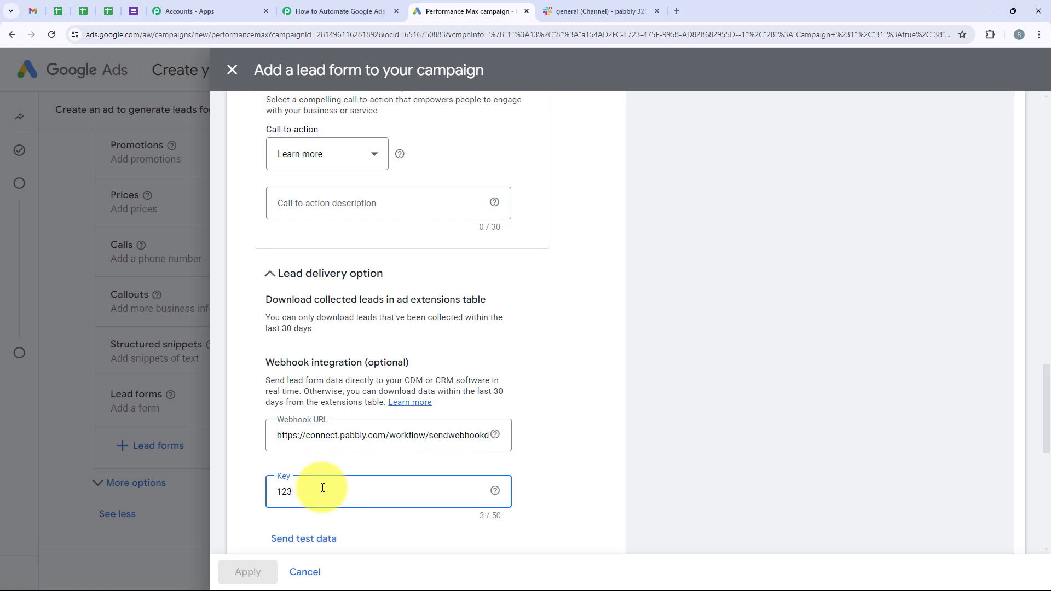
Send test lead data to the webhook and confirm it was sent.
{"action": "scroll", "coordinate": [269, 407], "scroll_direction": "down", "scroll_amount": 2}
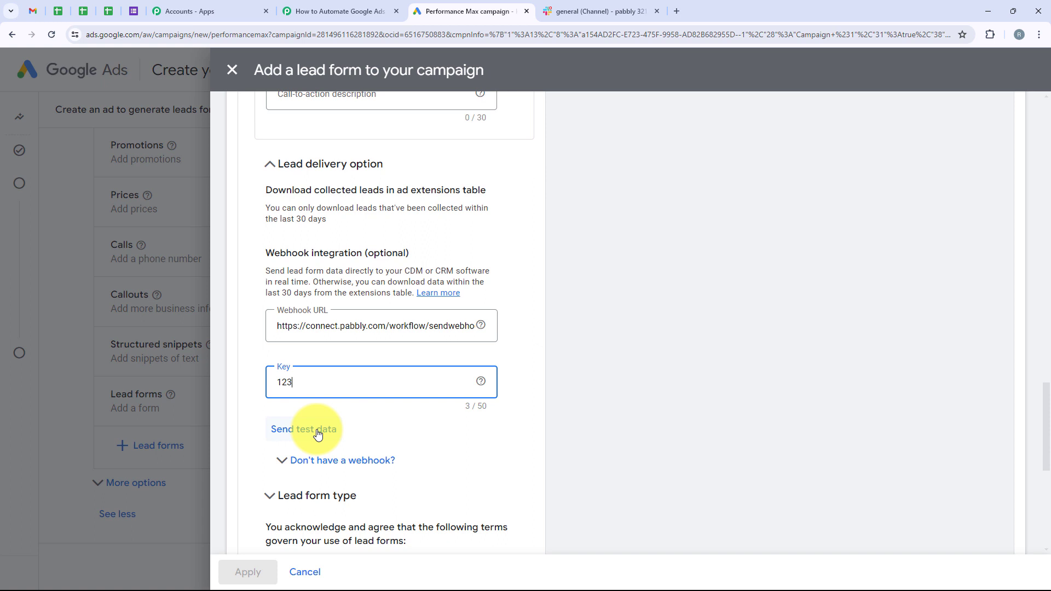
{"action": "left_click", "coordinate": [318, 435]}
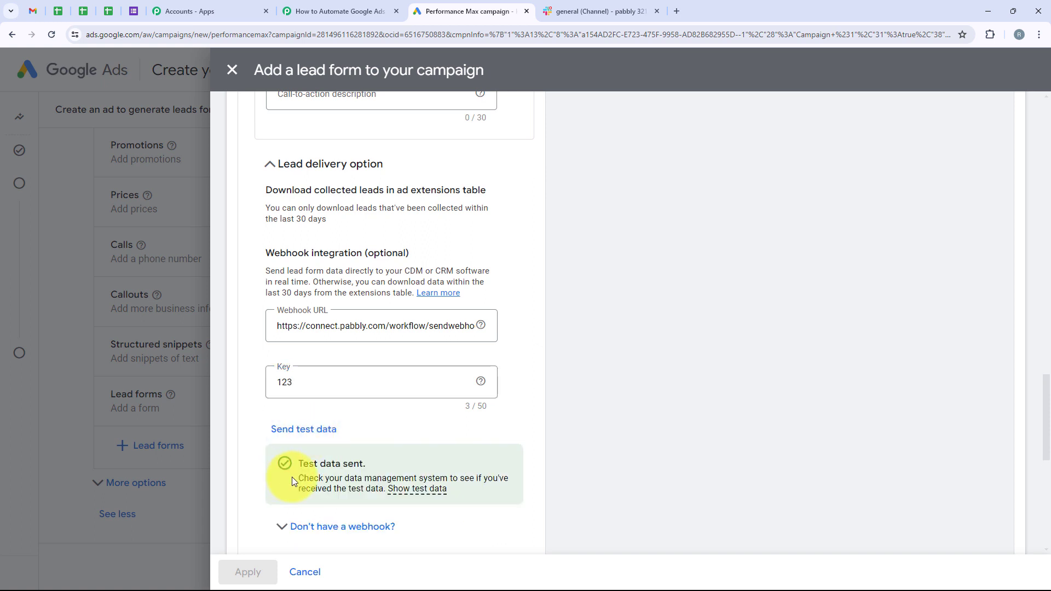
{"action": "left_click_drag", "start_coordinate": [314, 462], "coordinate": [366, 464]}
{"action": "left_click", "coordinate": [370, 464]}
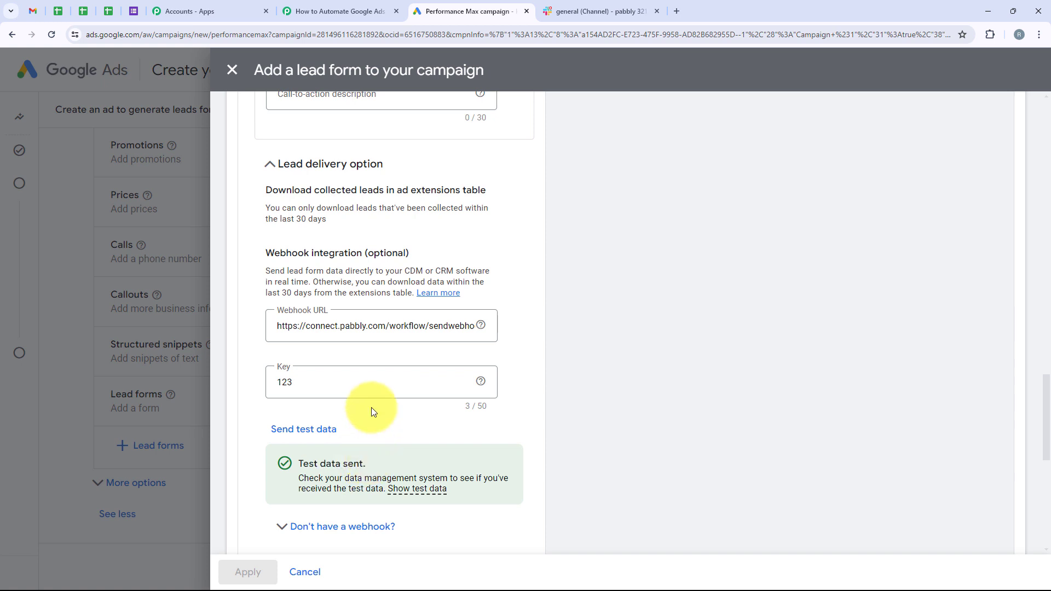
Verify Pabbly's trigger response shows the test lead's full name, email and phone number.
{"action": "left_click", "coordinate": [339, 10]}
{"action": "scroll", "coordinate": [370, 192], "scroll_direction": "down", "scroll_amount": 10}
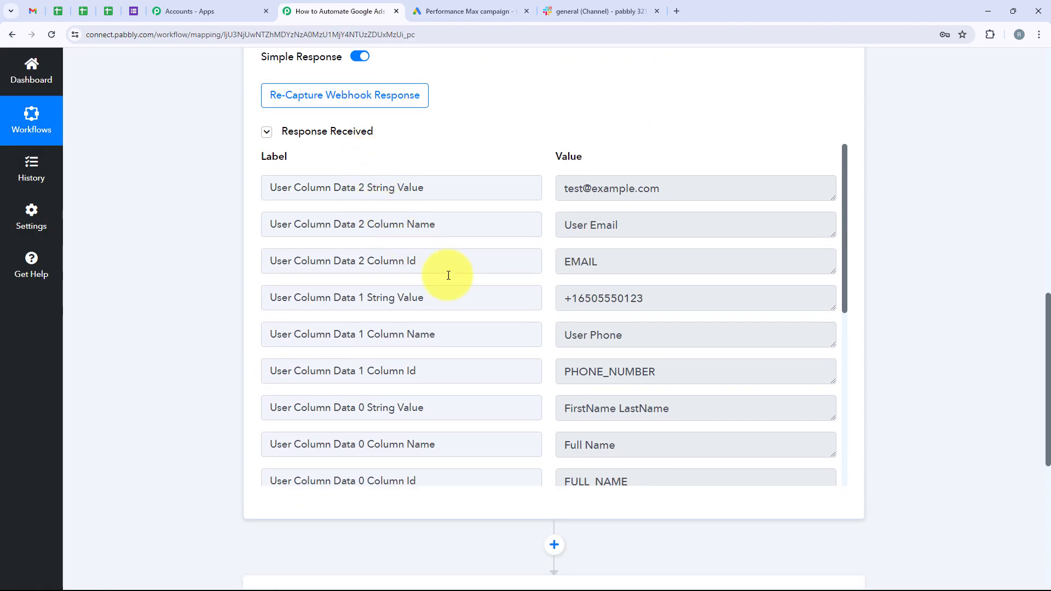
{"action": "left_click", "coordinate": [681, 417]}
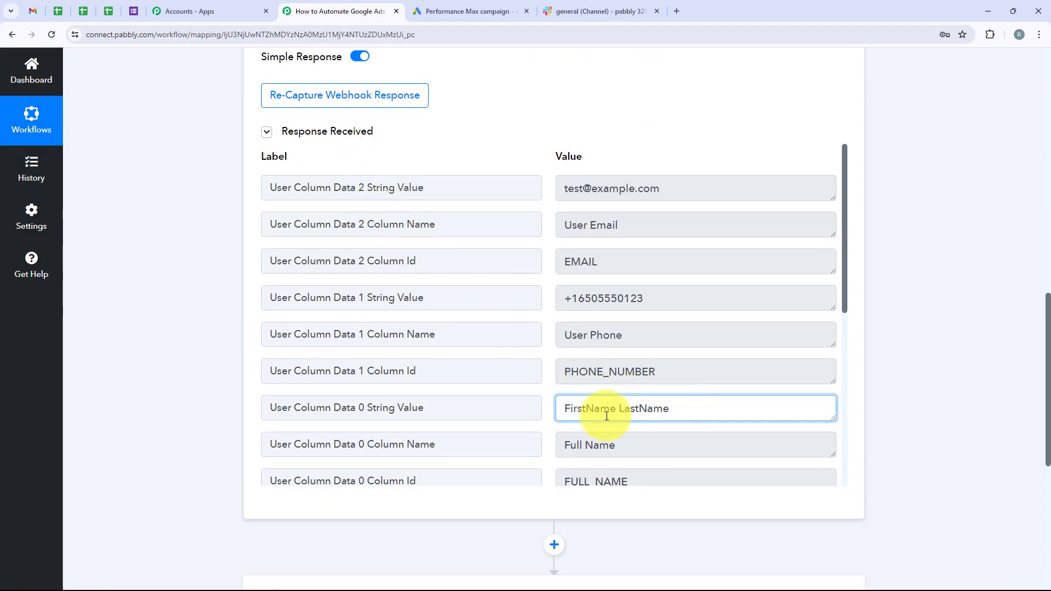
{"action": "left_click", "coordinate": [673, 186]}
{"action": "left_click", "coordinate": [580, 297]}
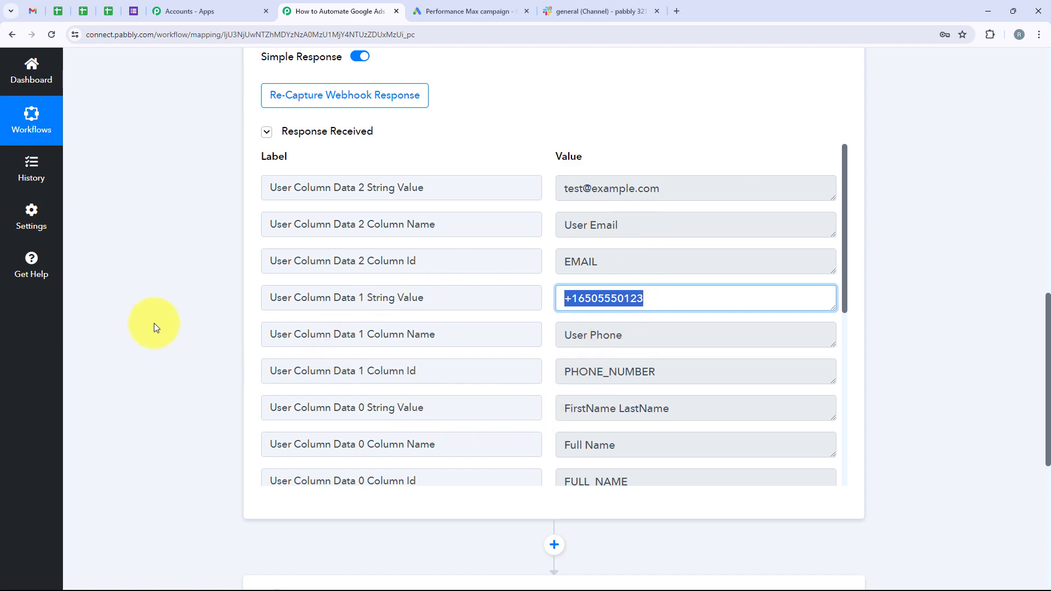
{"action": "left_click", "coordinate": [196, 337]}
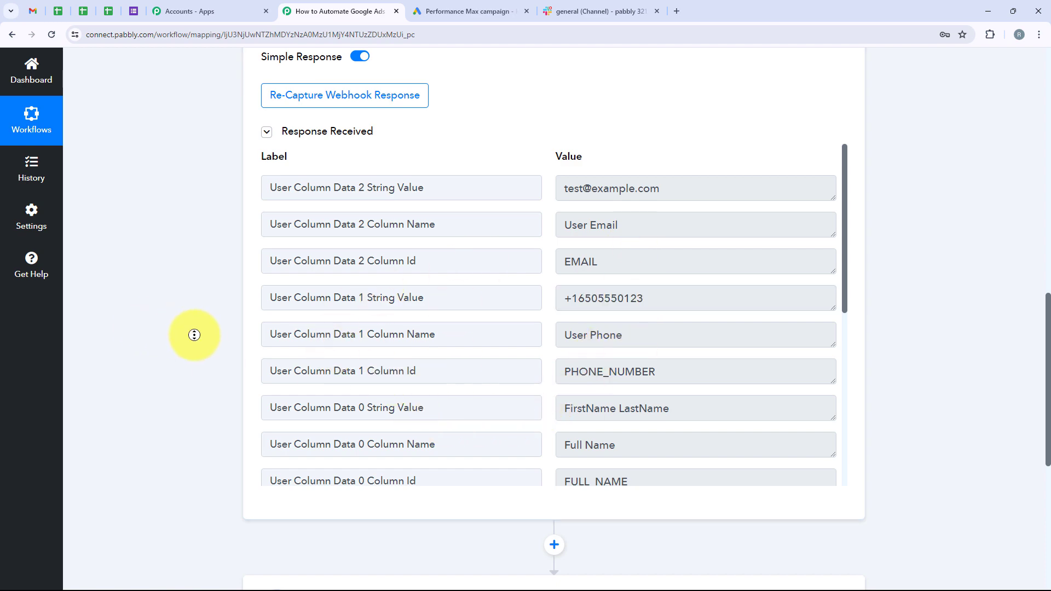
{"action": "scroll", "coordinate": [211, 257], "scroll_direction": "up", "scroll_amount": 10}
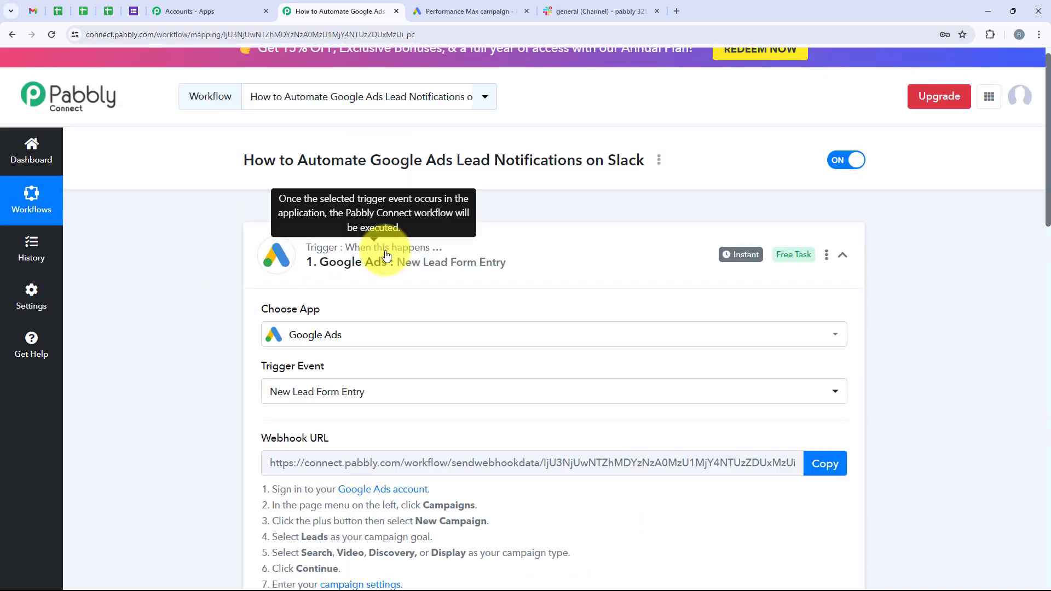
Set the action step's app to Slack with the Send Channel Message event.
{"action": "left_click", "coordinate": [445, 258]}
{"action": "left_click", "coordinate": [353, 400]}
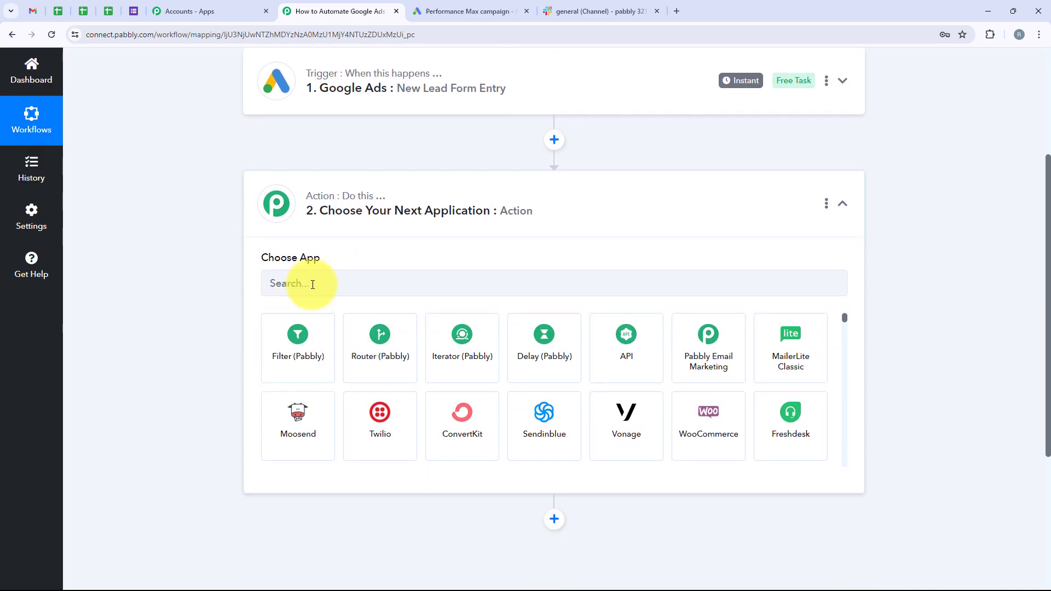
{"action": "left_click", "coordinate": [314, 286]}
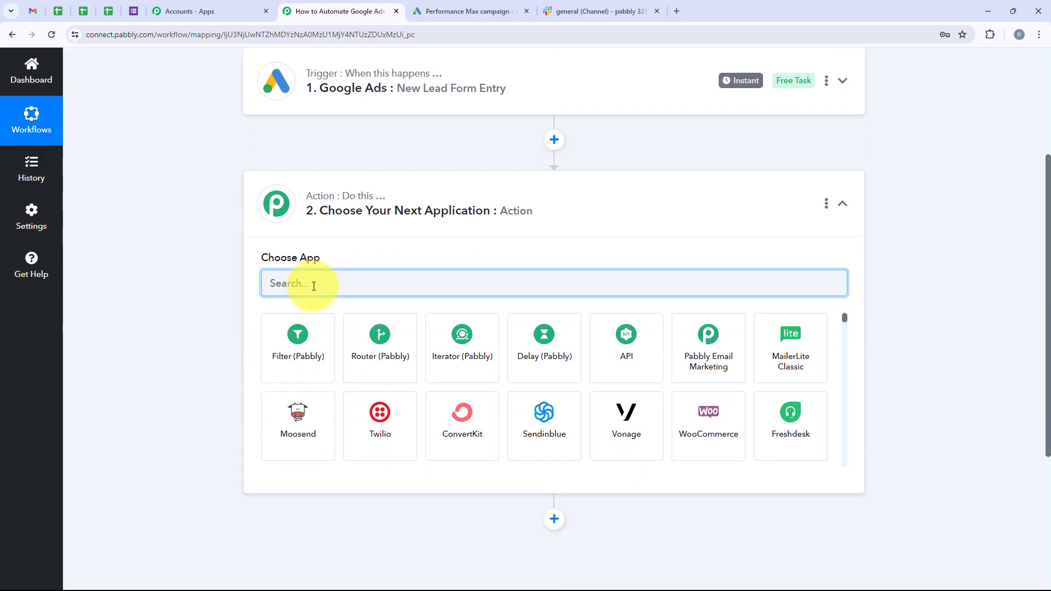
{"action": "type", "text": "Slack"}
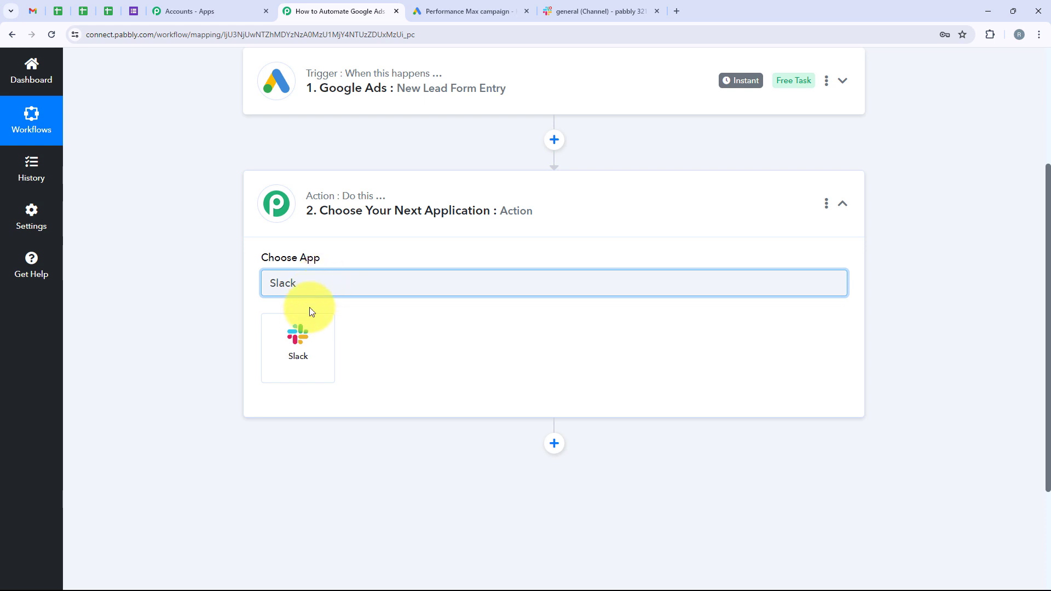
{"action": "left_click", "coordinate": [305, 334]}
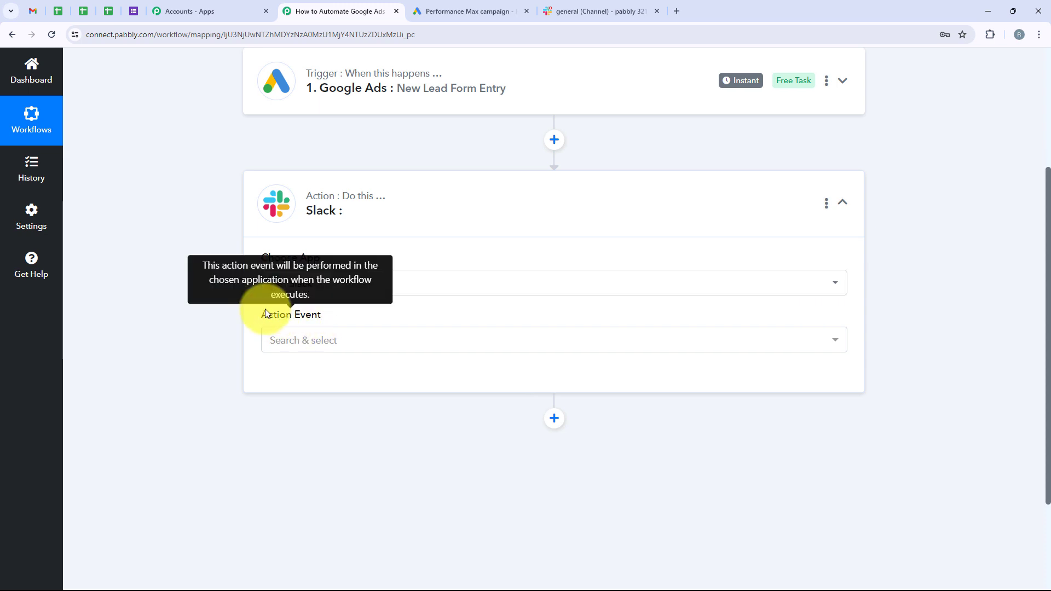
{"action": "left_click_drag", "start_coordinate": [262, 311], "coordinate": [334, 310]}
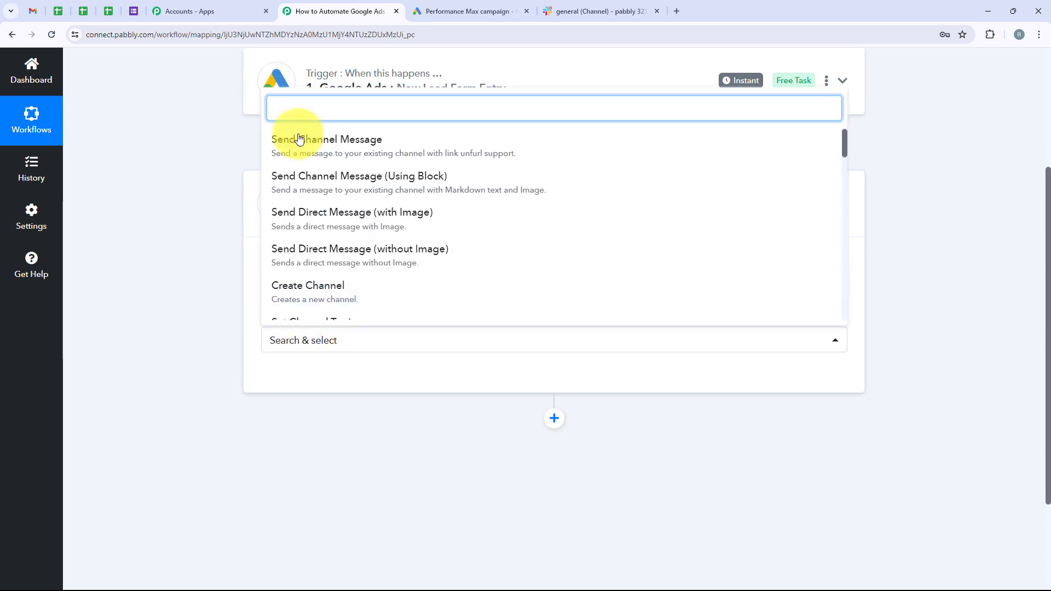
{"action": "left_click", "coordinate": [381, 155]}
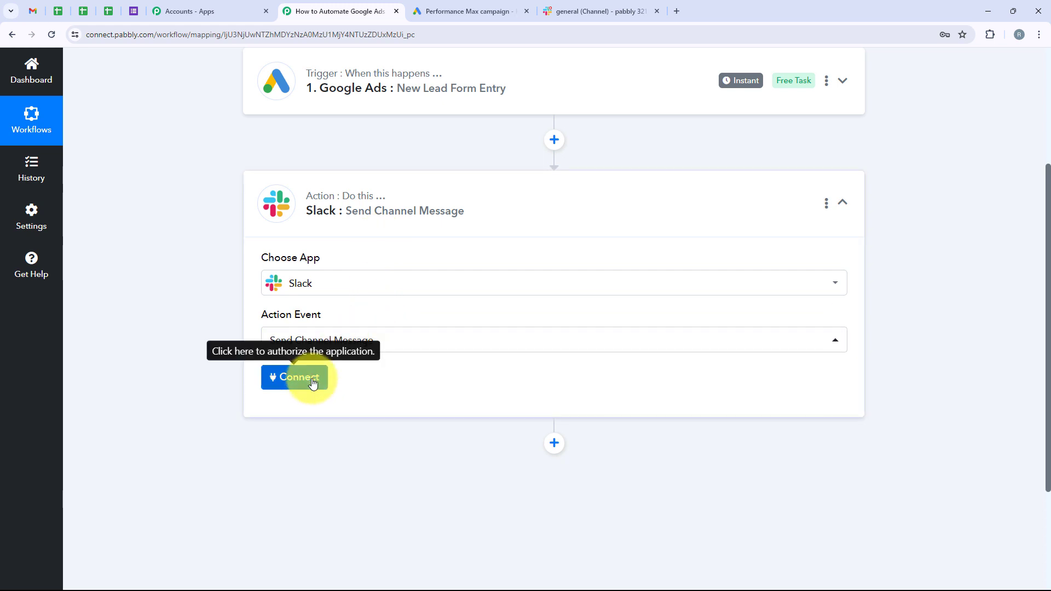
Add a new Slack connection and begin authorizing it with Connect With Slack.
{"action": "left_click", "coordinate": [312, 383]}
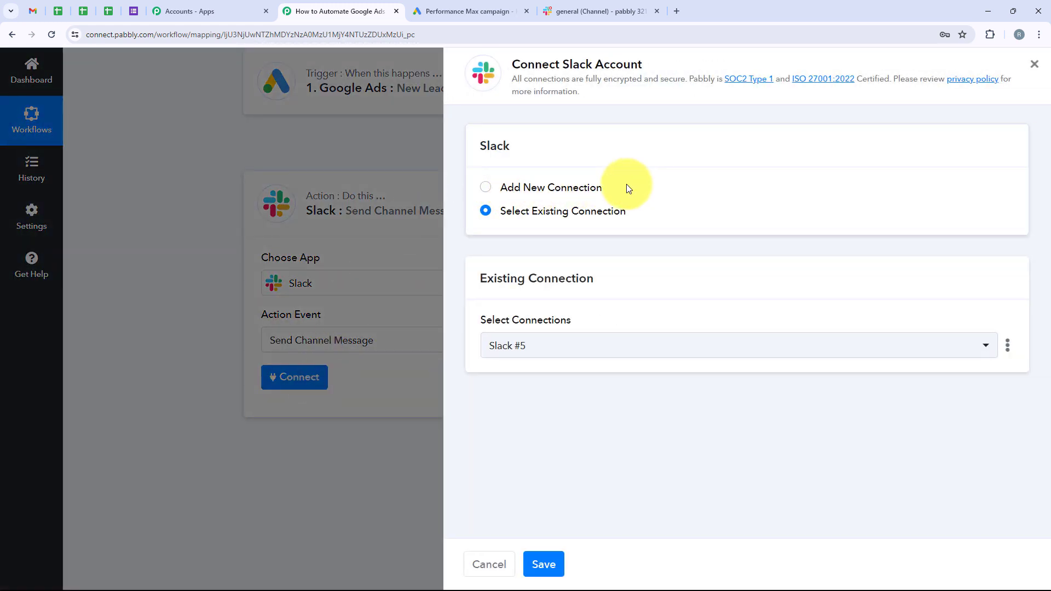
{"action": "triple_click", "coordinate": [509, 187]}
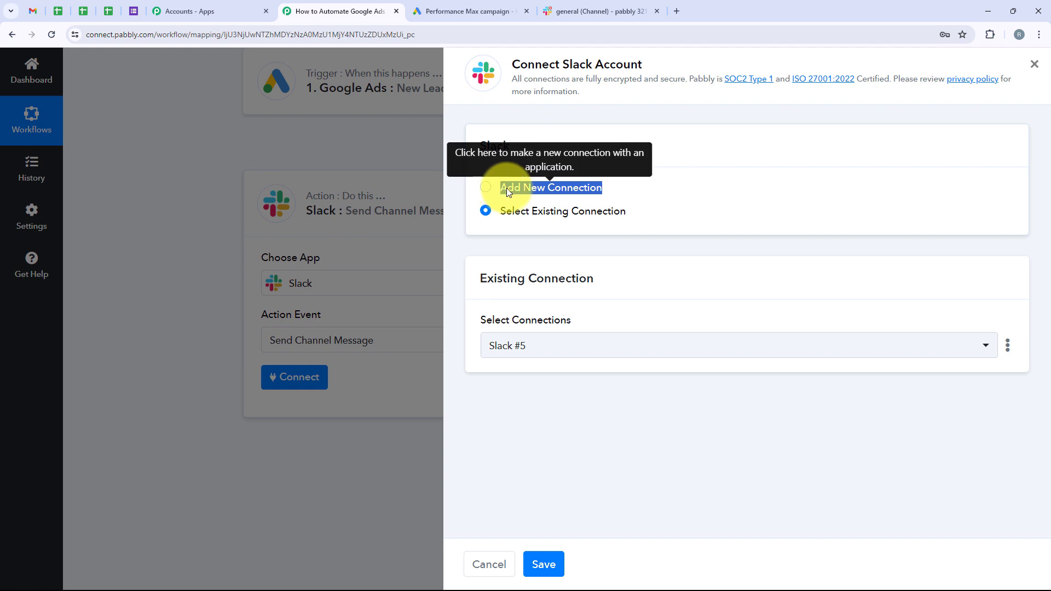
{"action": "left_click_drag", "start_coordinate": [624, 212], "coordinate": [504, 218]}
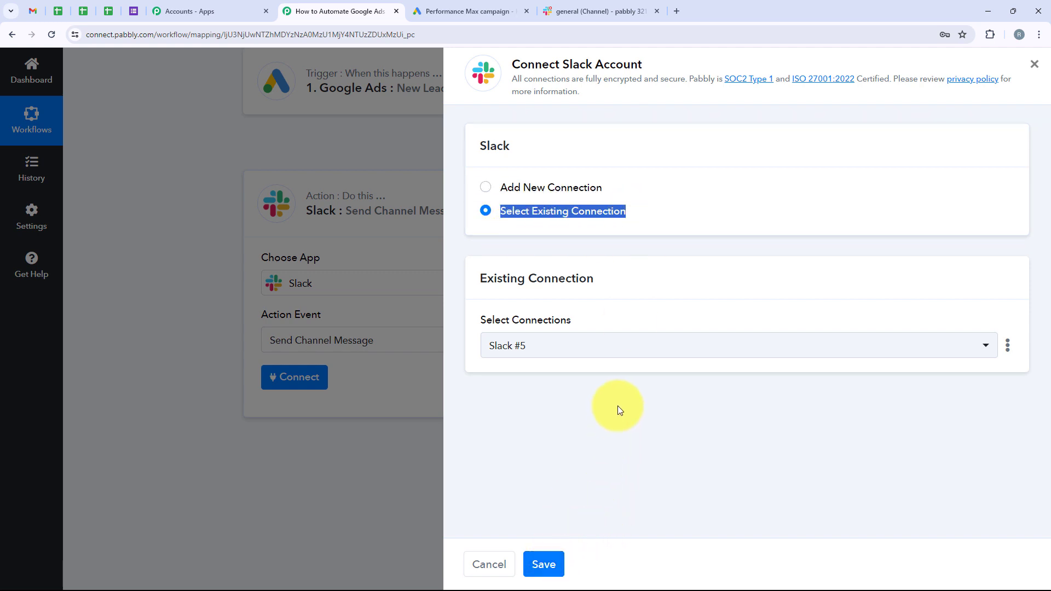
{"action": "left_click", "coordinate": [542, 188]}
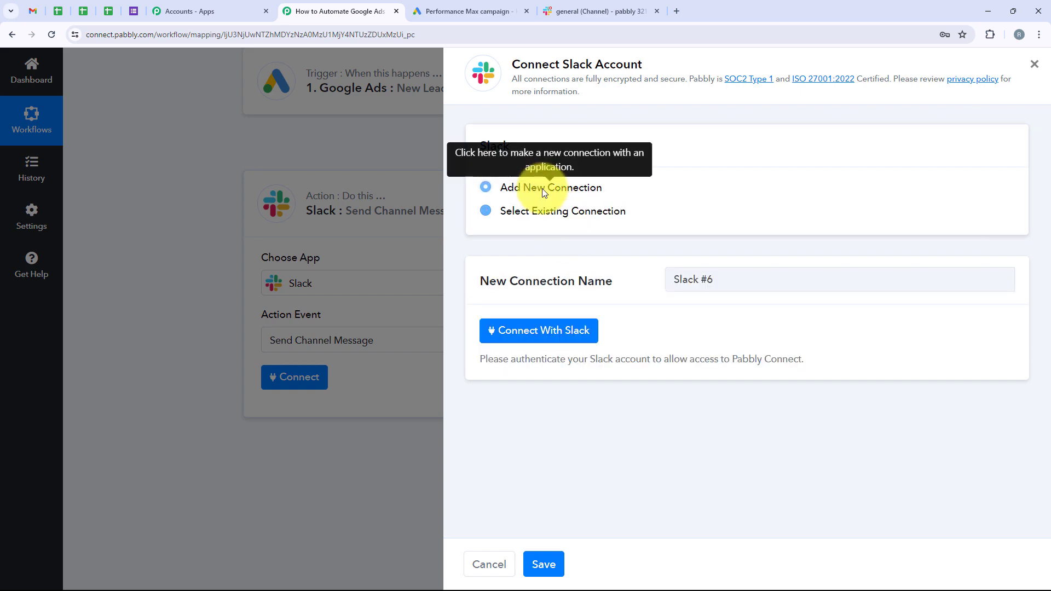
{"action": "left_click", "coordinate": [556, 332]}
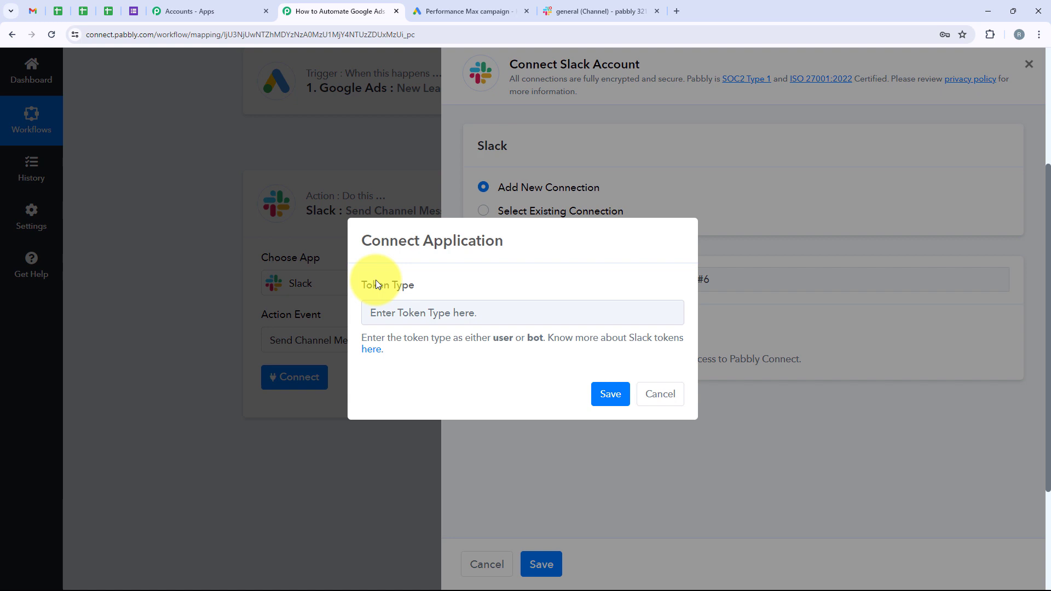
{"action": "left_click_drag", "start_coordinate": [358, 285], "coordinate": [448, 286]}
{"action": "left_click", "coordinate": [439, 356]}
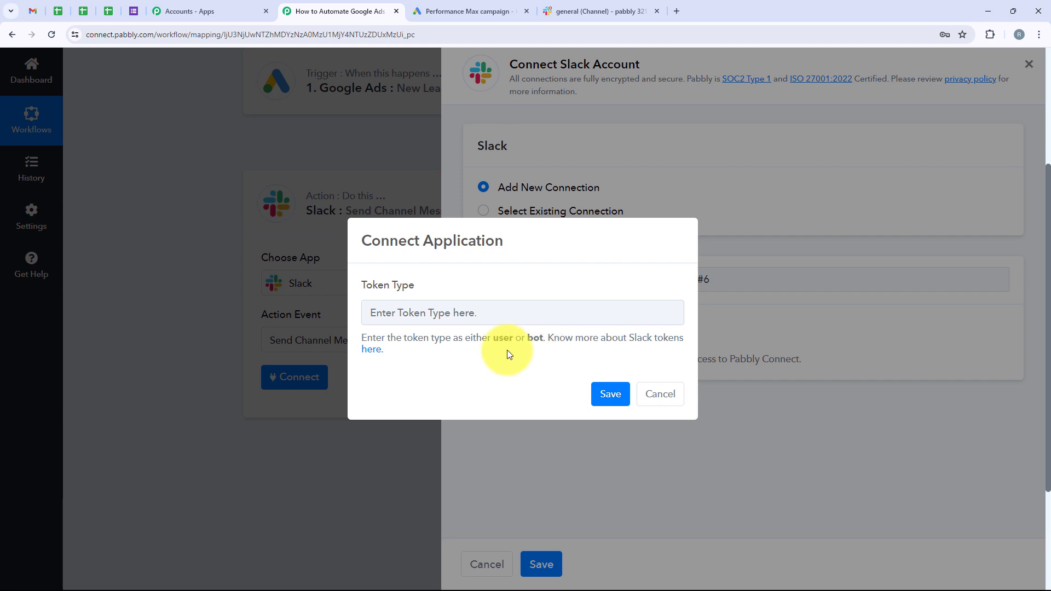
Enter Bot as the Slack token type and save the connection.
{"action": "left_click", "coordinate": [448, 314]}
{"action": "type", "text": "Bot"}
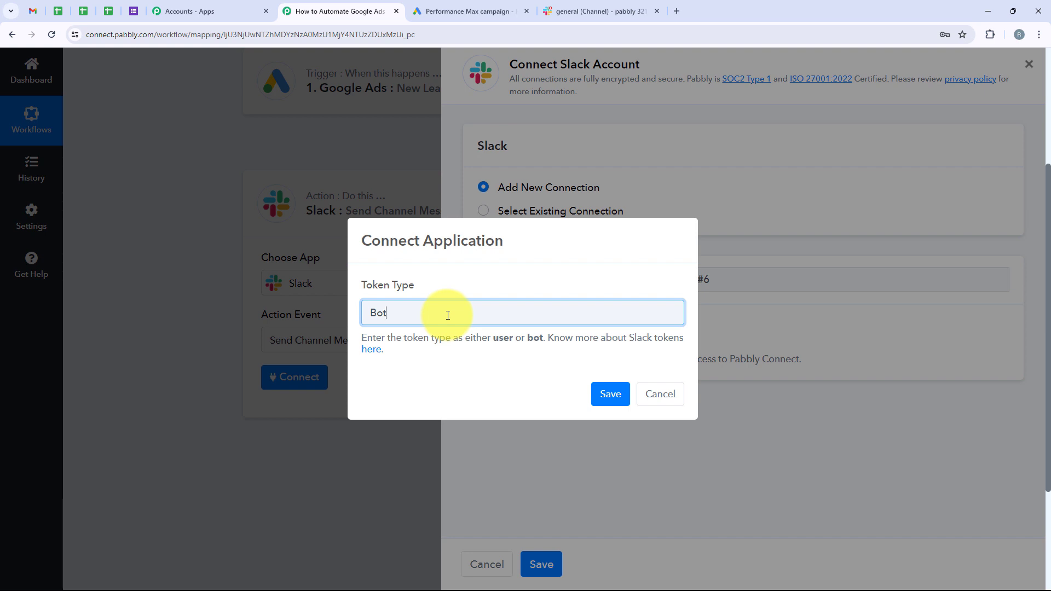
{"action": "left_click_drag", "start_coordinate": [411, 315], "coordinate": [363, 321]}
{"action": "left_click", "coordinate": [408, 313]}
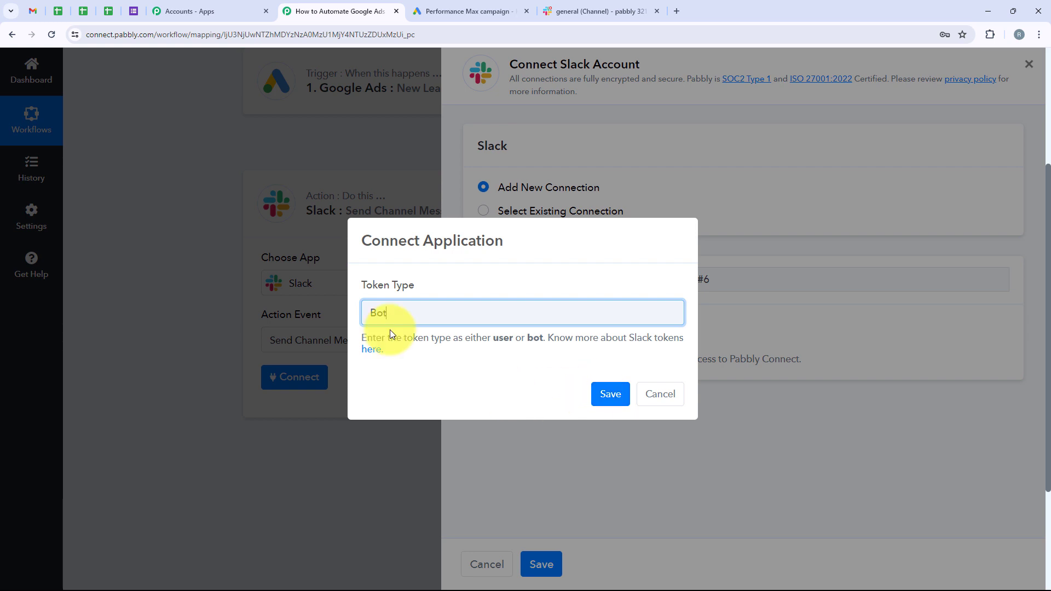
{"action": "left_click", "coordinate": [612, 393]}
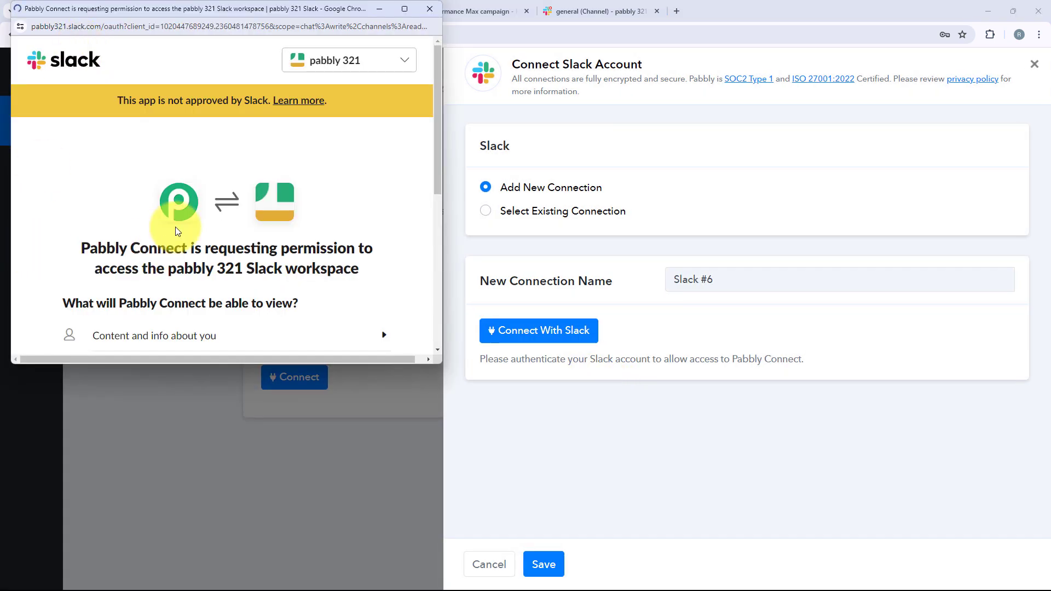
Allow Pabbly Connect access to the pabbly 321 Slack workspace.
{"action": "scroll", "coordinate": [175, 226], "scroll_direction": "down", "scroll_amount": 5}
{"action": "scroll", "coordinate": [175, 227], "scroll_direction": "down", "scroll_amount": 1}
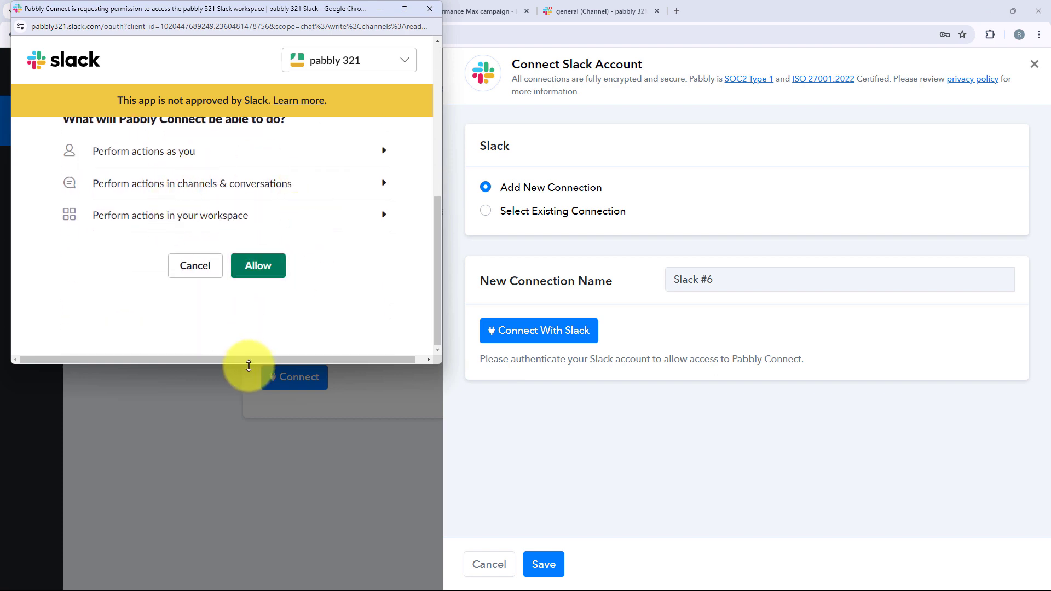
{"action": "left_click_drag", "start_coordinate": [251, 362], "coordinate": [242, 488]}
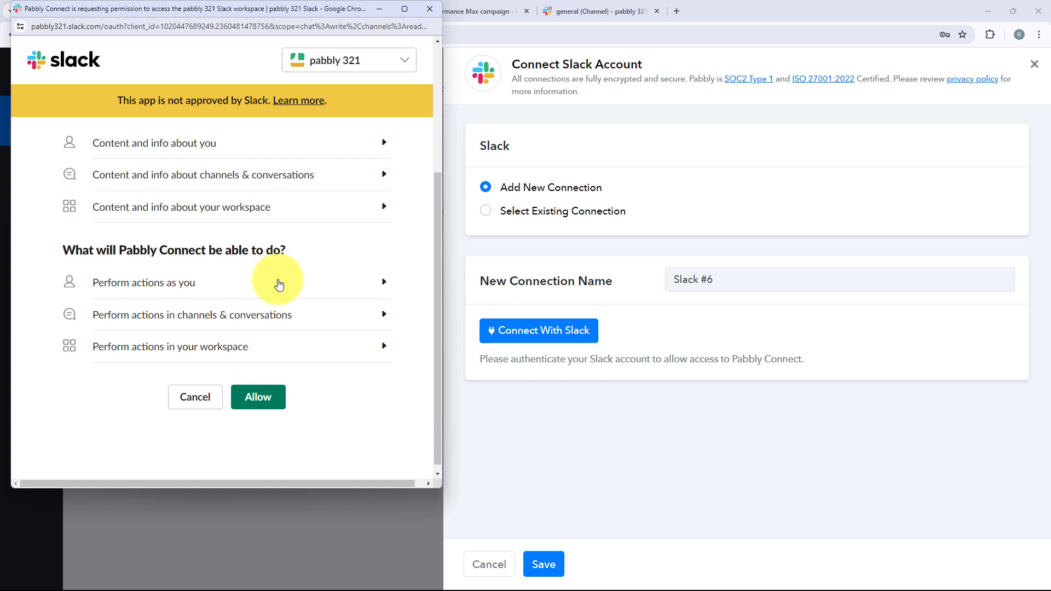
{"action": "left_click", "coordinate": [274, 404]}
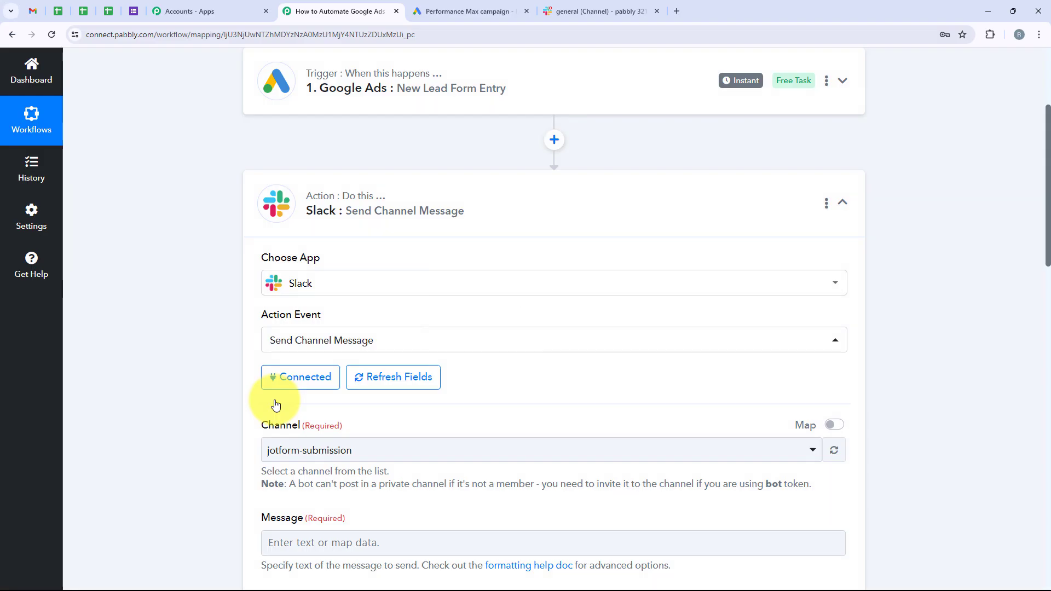
Check the #new-leads channel in the Slack workspace.
{"action": "scroll", "coordinate": [229, 370], "scroll_direction": "down", "scroll_amount": 5}
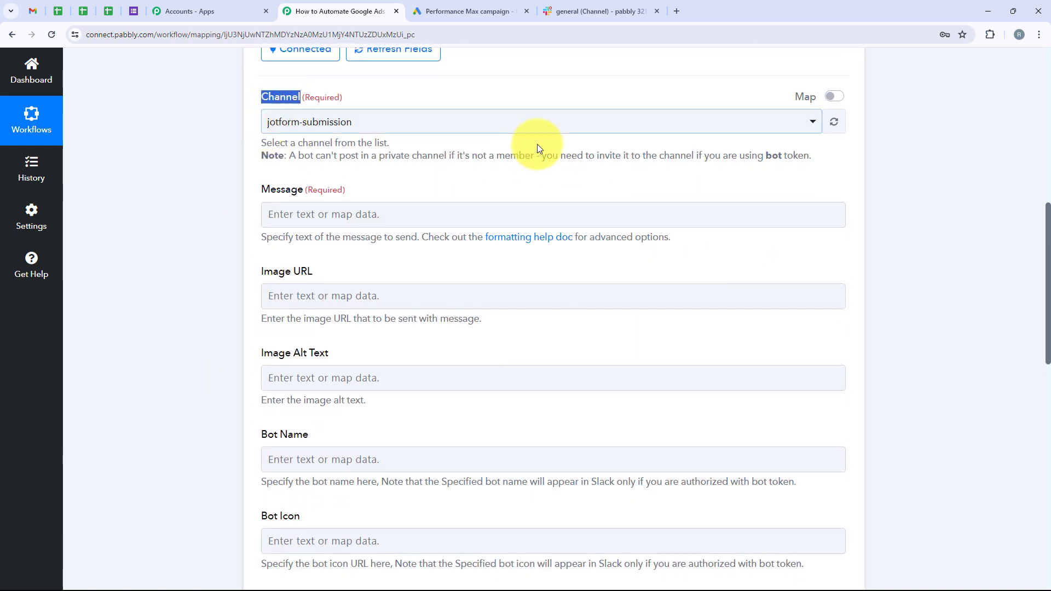
{"action": "left_click", "coordinate": [597, 11]}
{"action": "left_click", "coordinate": [127, 350]}
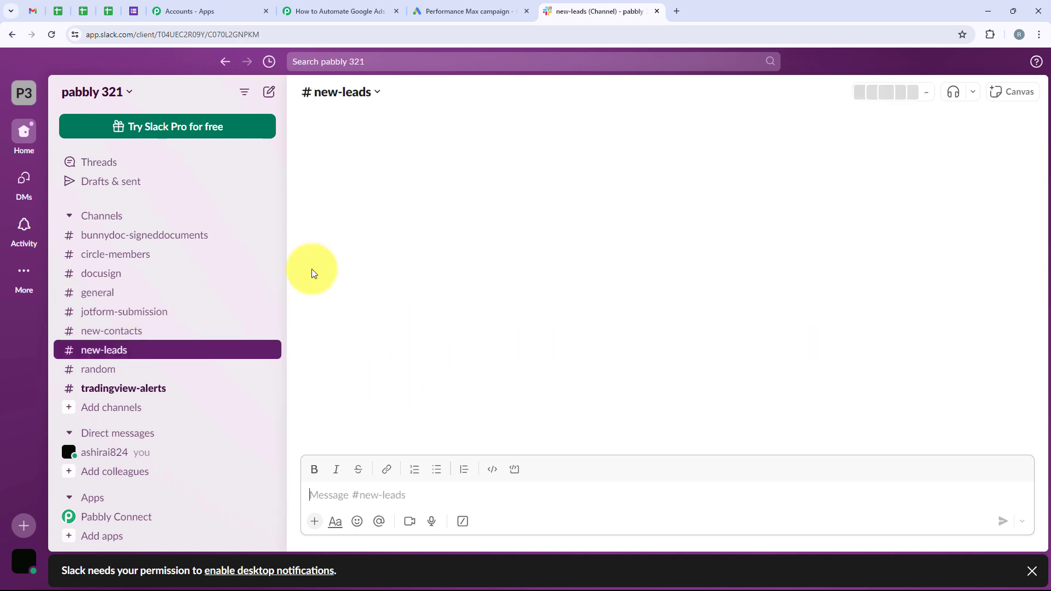
Set the Slack action's Channel to new-leads, found by searching 'New'.
{"action": "left_click", "coordinate": [337, 9]}
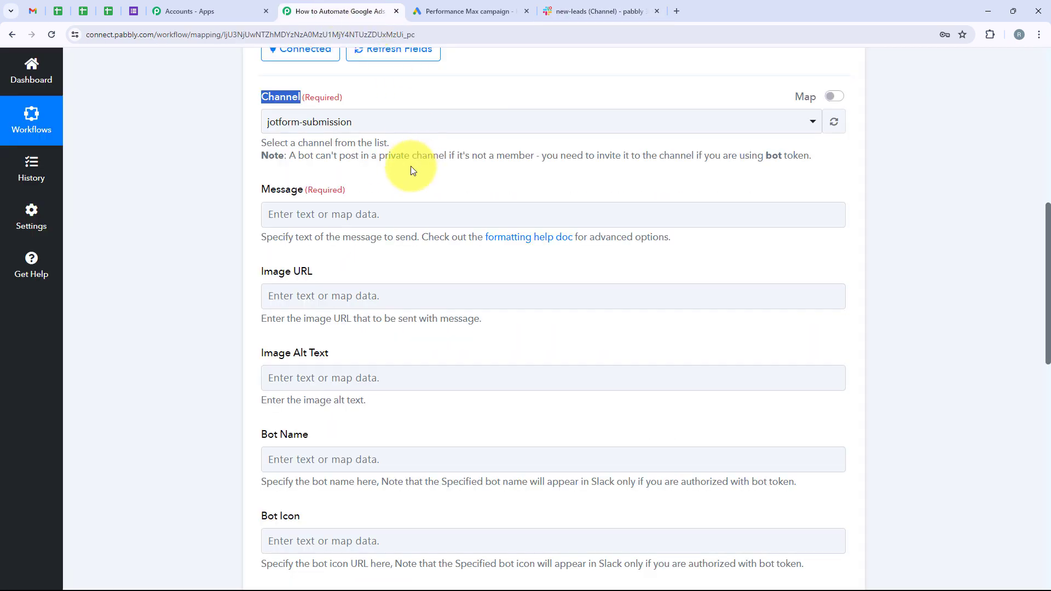
{"action": "left_click", "coordinate": [328, 214]}
{"action": "left_click", "coordinate": [325, 129]}
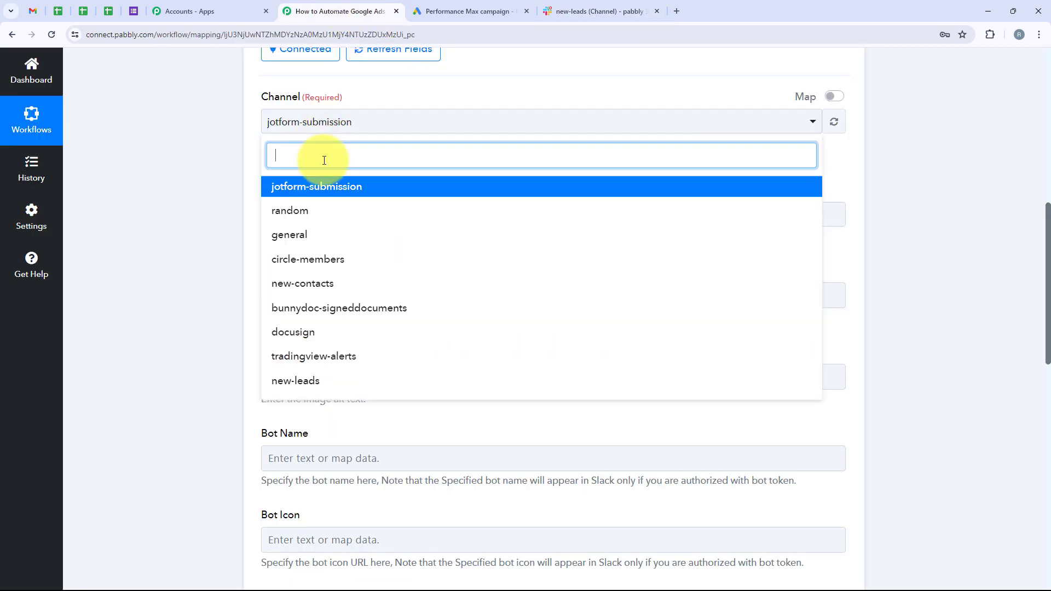
{"action": "type", "text": "New"}
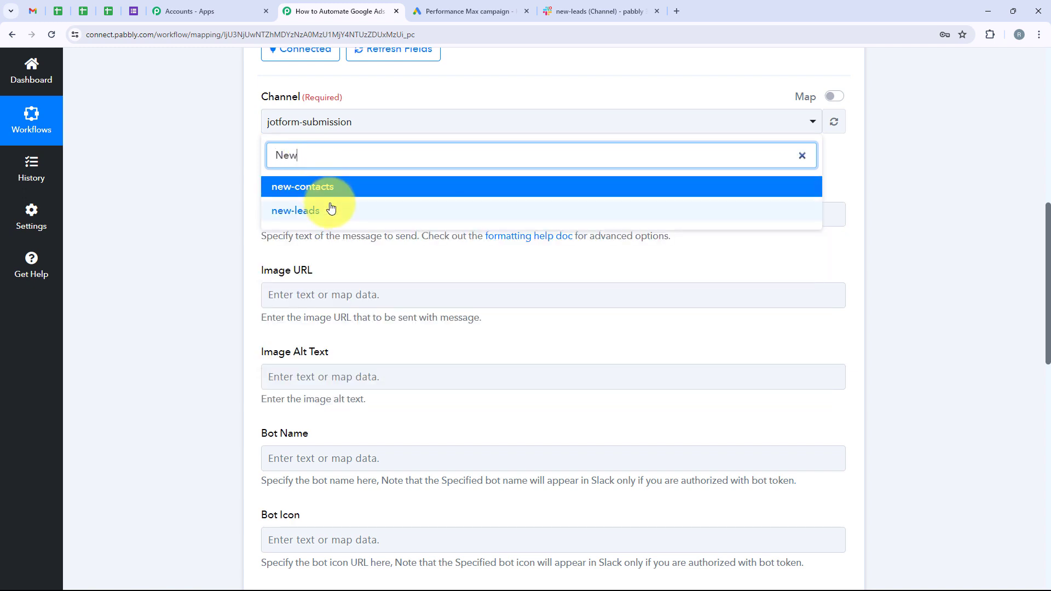
{"action": "left_click", "coordinate": [331, 208]}
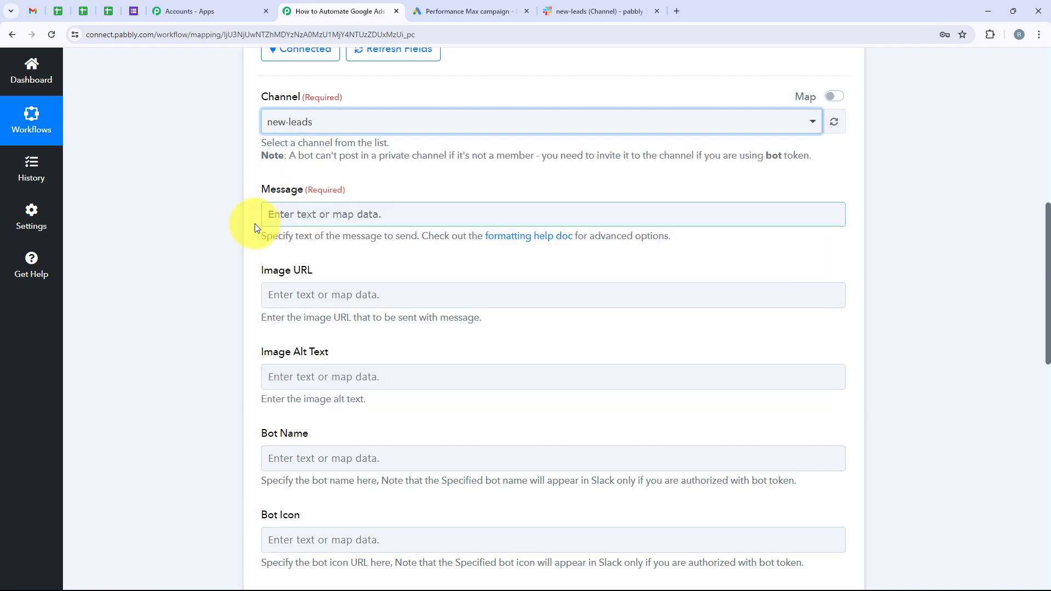
{"action": "left_click_drag", "start_coordinate": [251, 188], "coordinate": [309, 211]}
{"action": "left_click", "coordinate": [310, 214]}
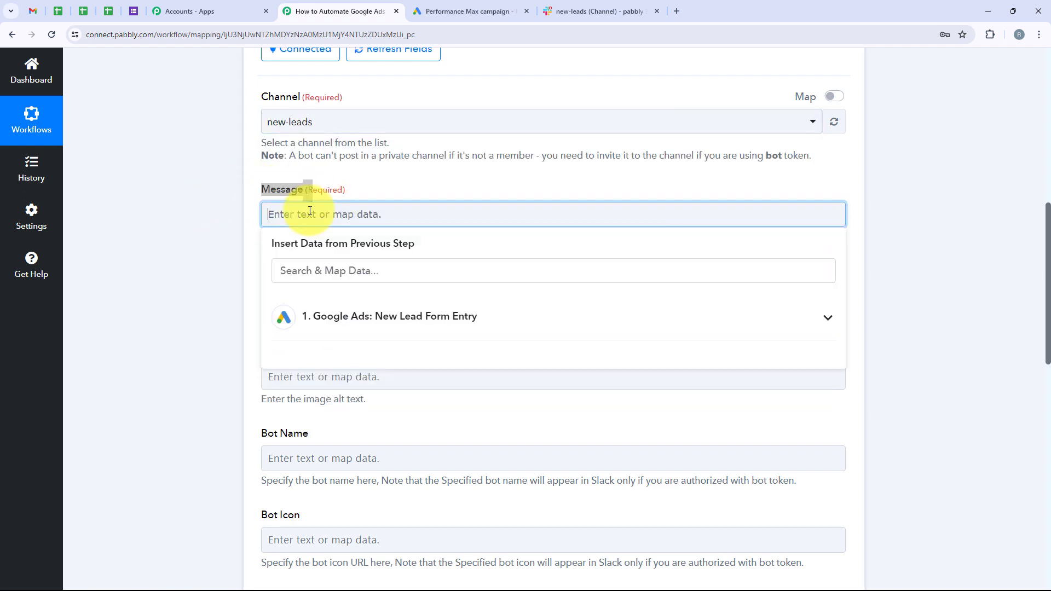
Paste the Hello Team lead notice with Name, Email and Phone Number lines into Message.
{"action": "type", "text": "Hello Team, We have received a new lead from Instagram Lead Ads and these are the details:  Name: Email: Phone Number:  Make sure that we don't miss this lead and we can connect with this lead as soon as possible."}
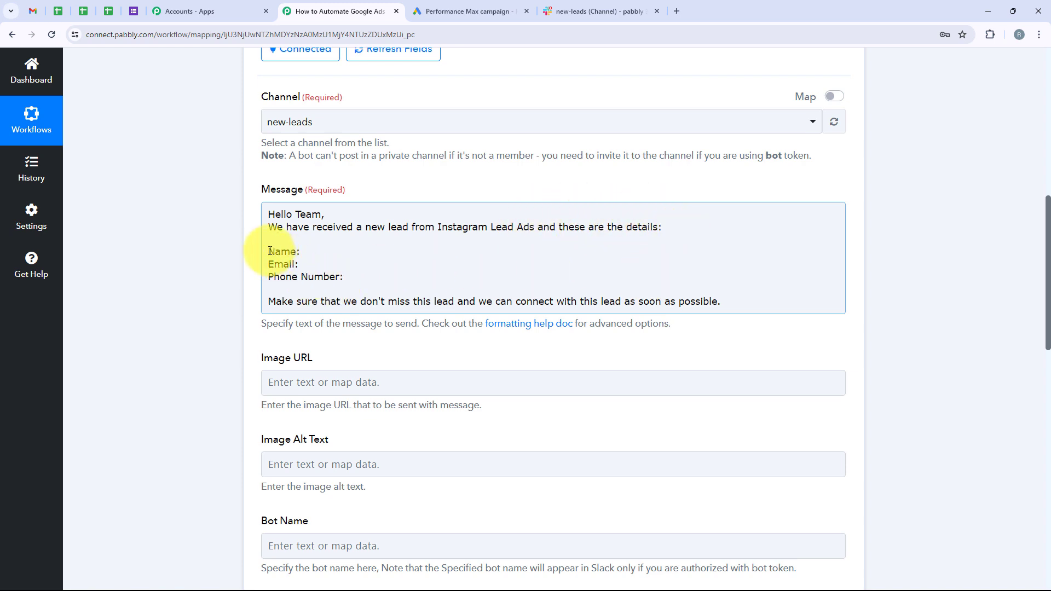
{"action": "mouse_move", "coordinate": [268, 251]}
{"action": "left_mouse_down"}
{"action": "mouse_move", "coordinate": [306, 251]}
{"action": "mouse_move", "coordinate": [257, 268]}
{"action": "left_mouse_up"}
{"action": "left_click_drag", "start_coordinate": [356, 276], "coordinate": [258, 277]}
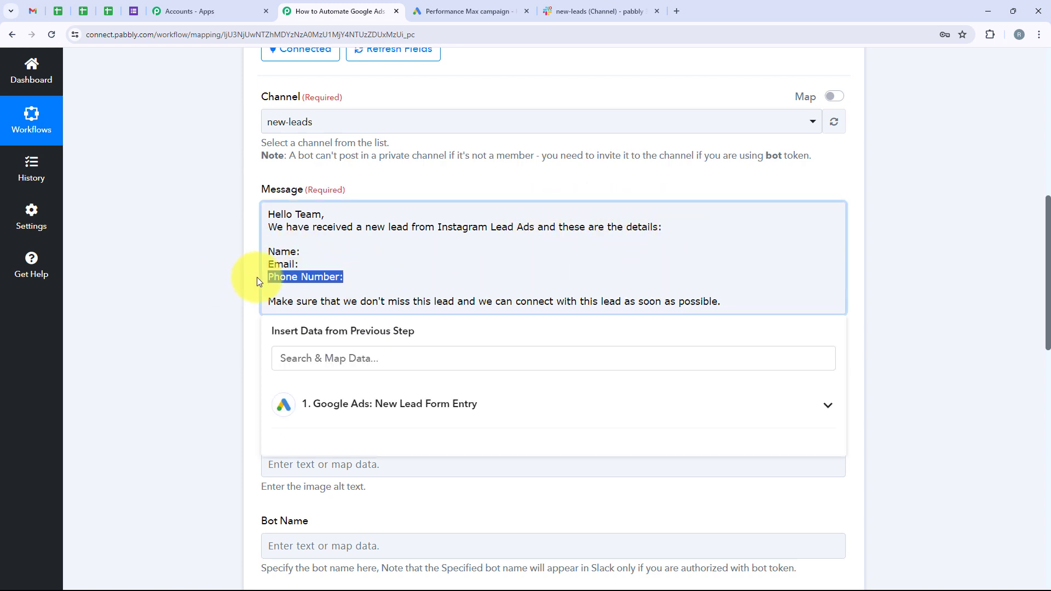
{"action": "left_click", "coordinate": [320, 247]}
{"action": "left_click", "coordinate": [362, 276]}
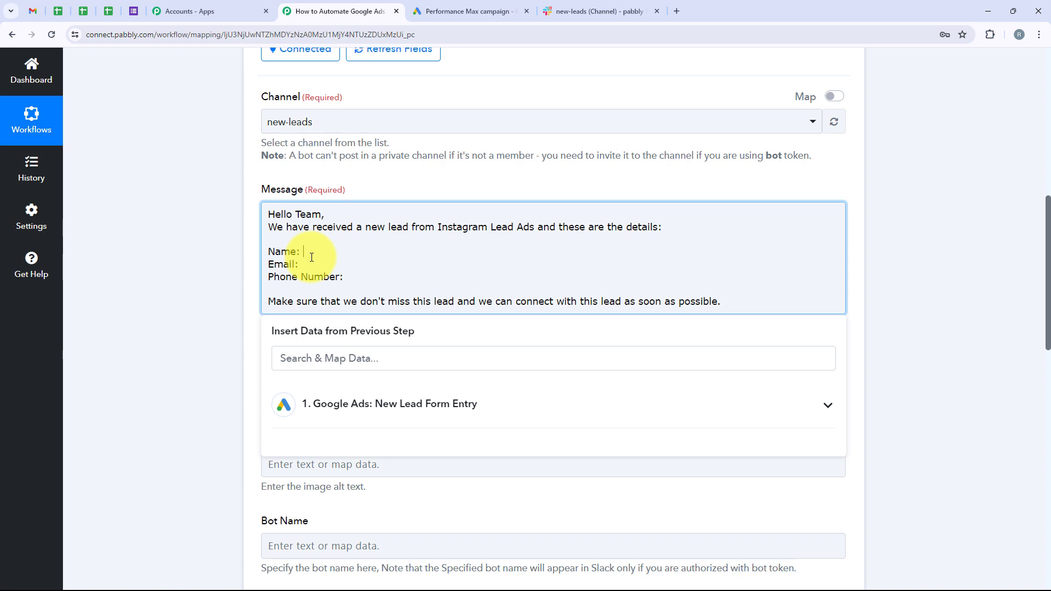
{"action": "scroll", "coordinate": [312, 257], "scroll_direction": "up", "scroll_amount": 1}
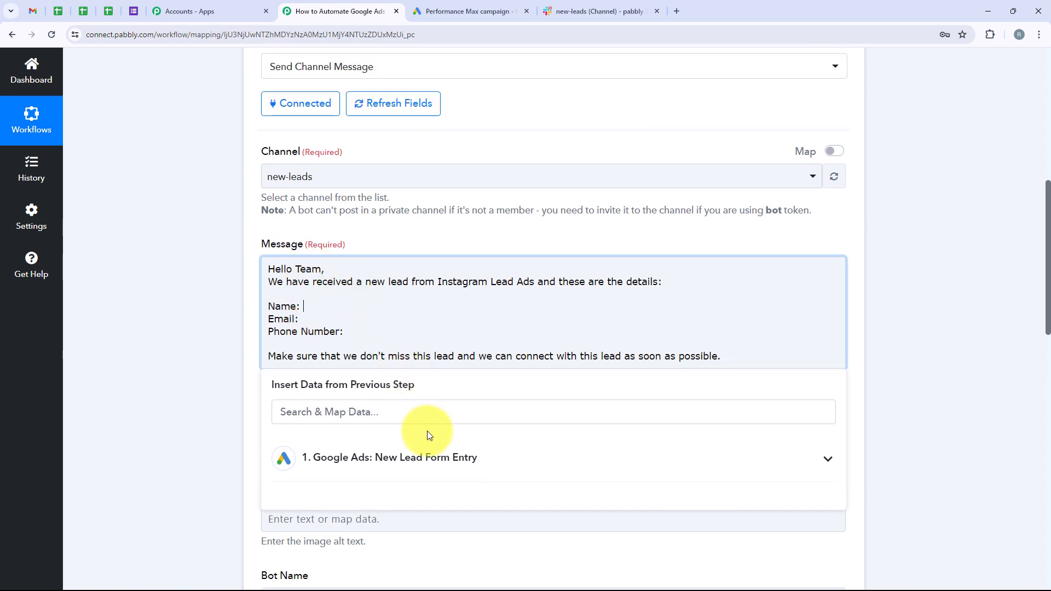
Map the lead's full name, email and phone String Values after Name, Email and Phone Number.
{"action": "left_click", "coordinate": [416, 456]}
{"action": "scroll", "coordinate": [447, 346], "scroll_direction": "down", "scroll_amount": 2}
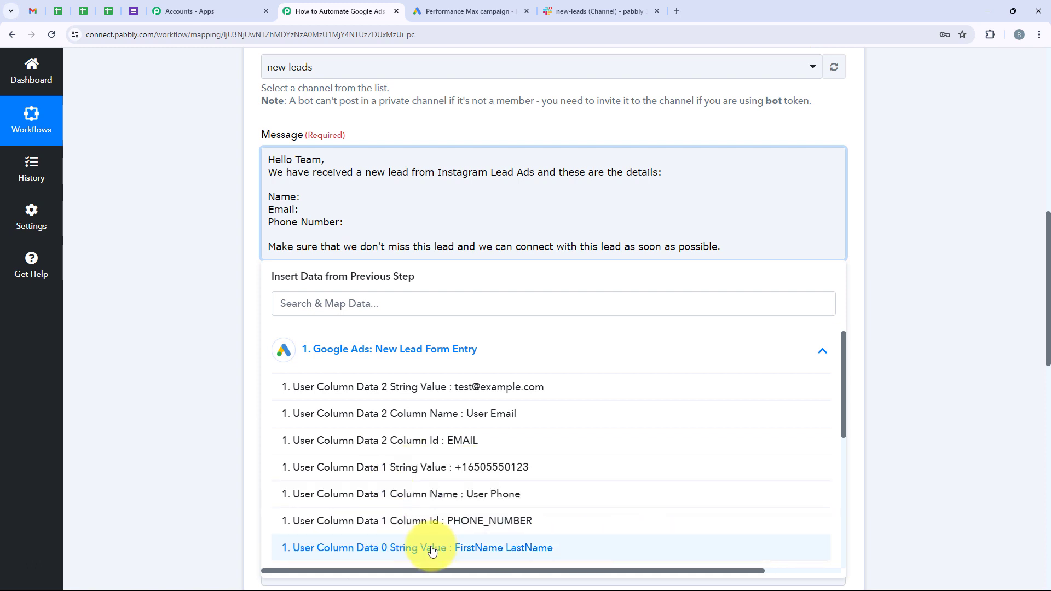
{"action": "left_click", "coordinate": [526, 549]}
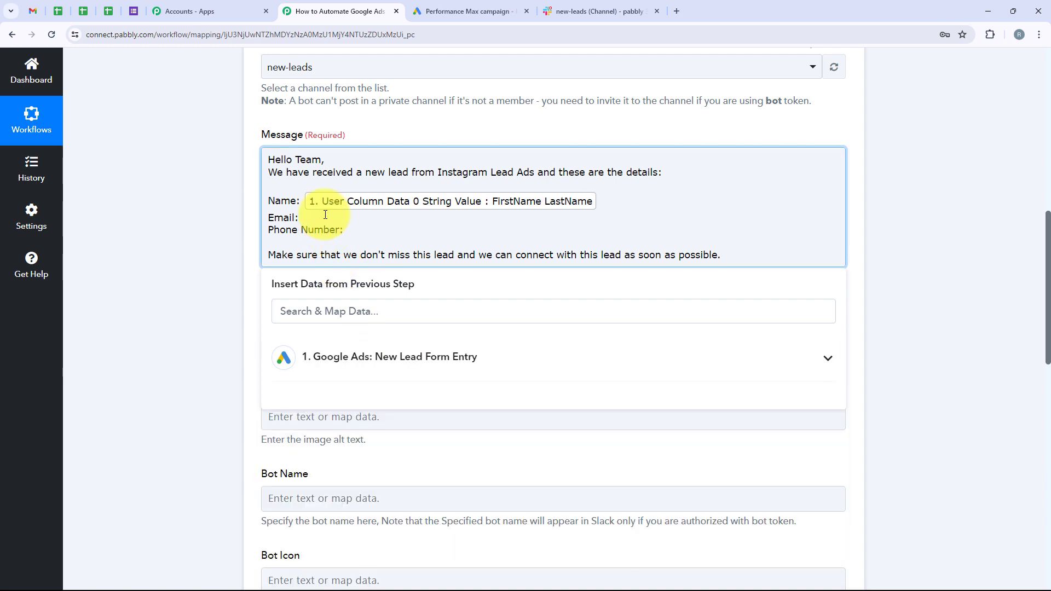
{"action": "left_click", "coordinate": [383, 366]}
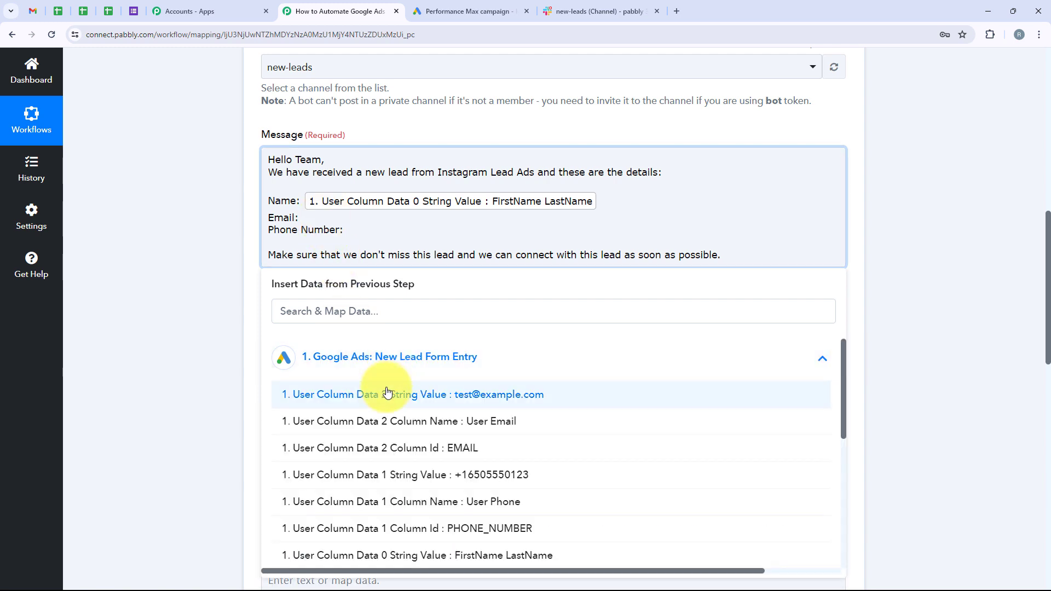
{"action": "left_click", "coordinate": [387, 395]}
{"action": "left_click", "coordinate": [368, 238]}
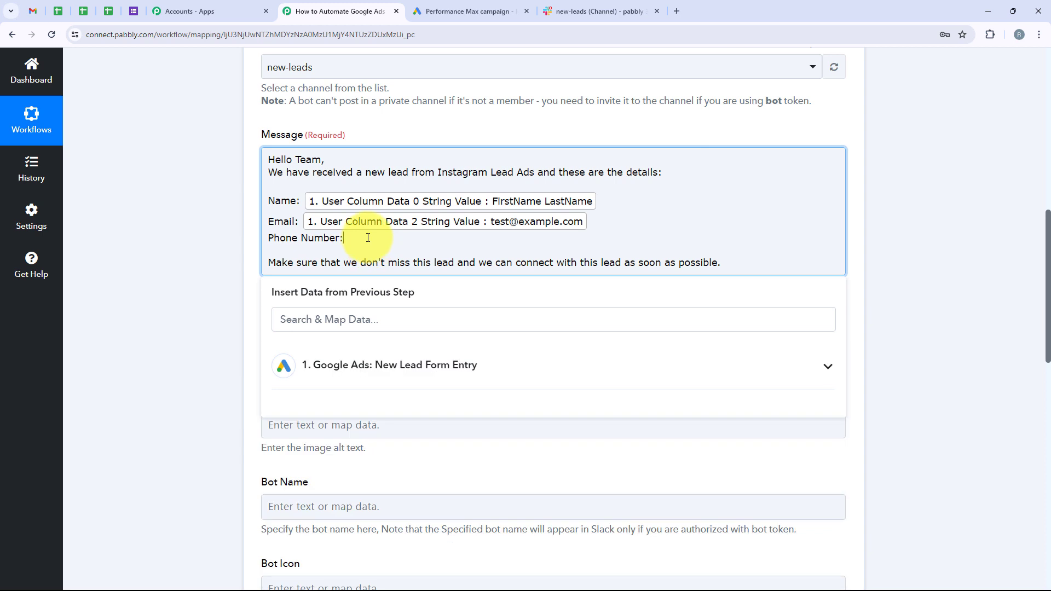
{"action": "left_click", "coordinate": [377, 359]}
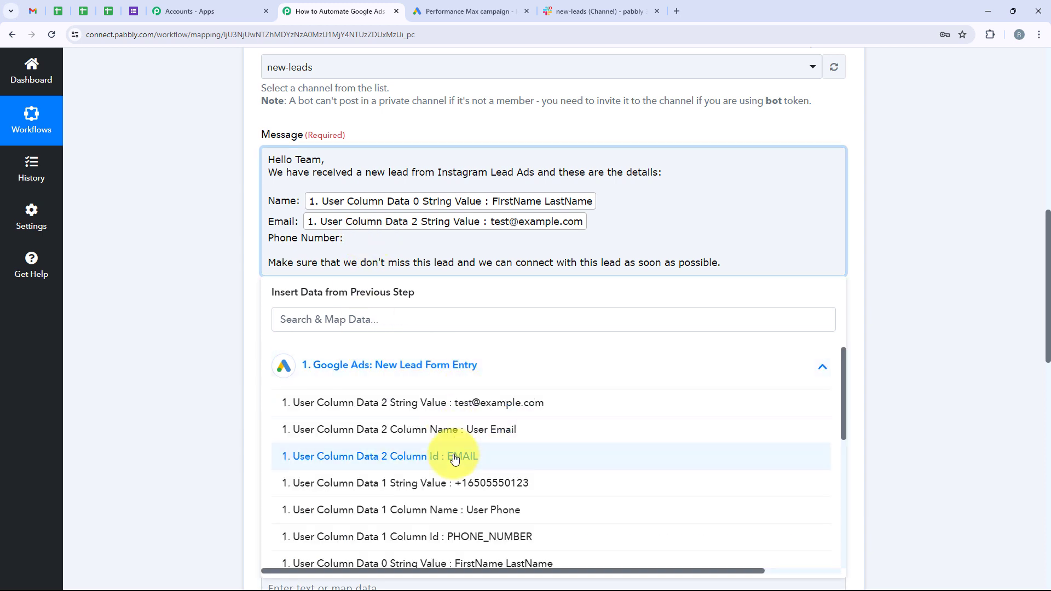
{"action": "left_click", "coordinate": [456, 485]}
{"action": "left_click", "coordinate": [195, 336]}
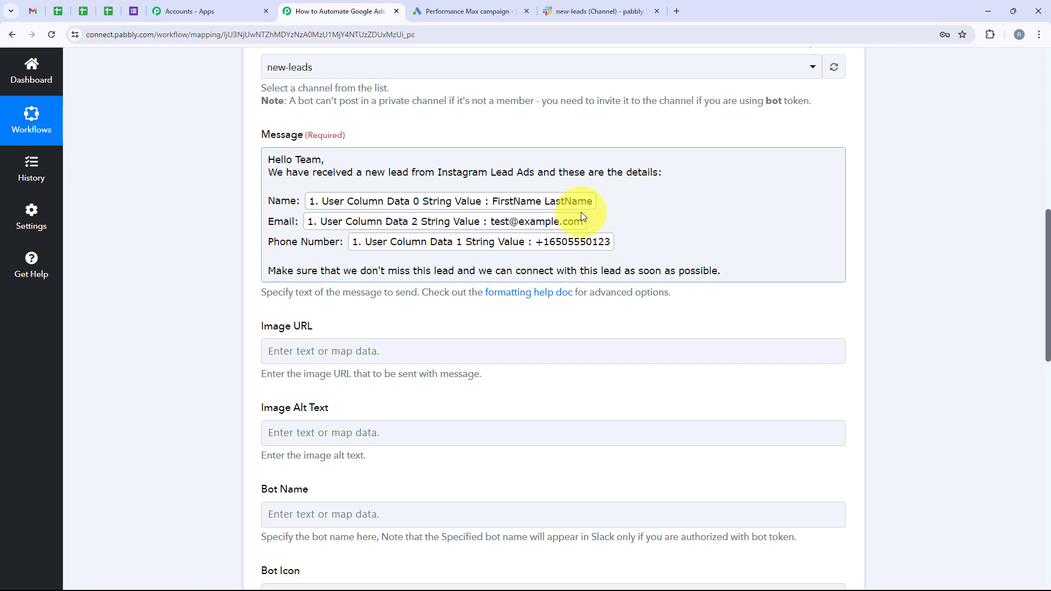
{"action": "scroll", "coordinate": [188, 359], "scroll_direction": "down", "scroll_amount": 2}
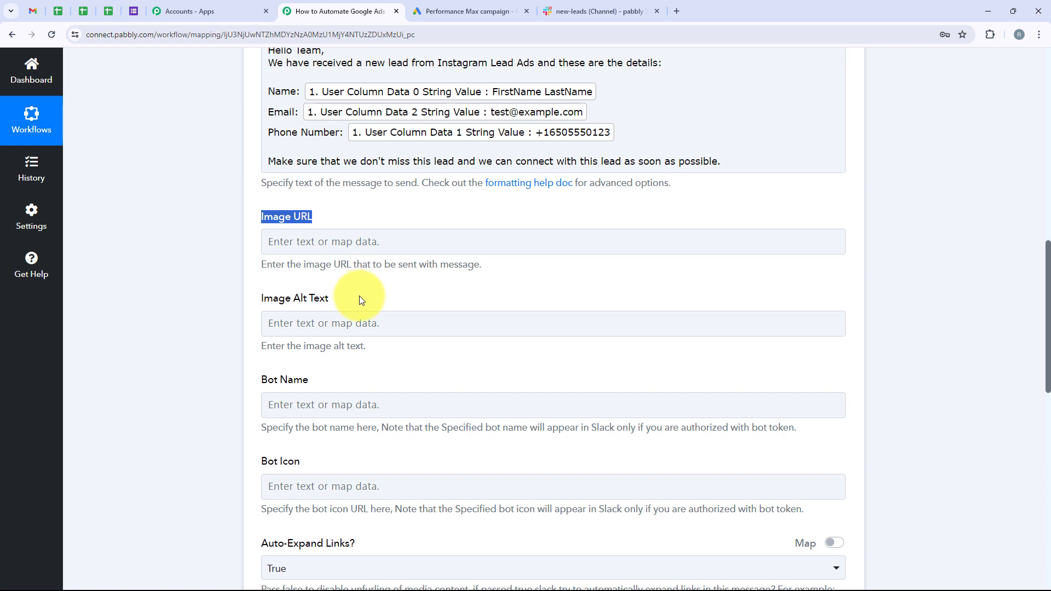
{"action": "left_click", "coordinate": [346, 284]}
{"action": "scroll", "coordinate": [346, 284], "scroll_direction": "down", "scroll_amount": 2}
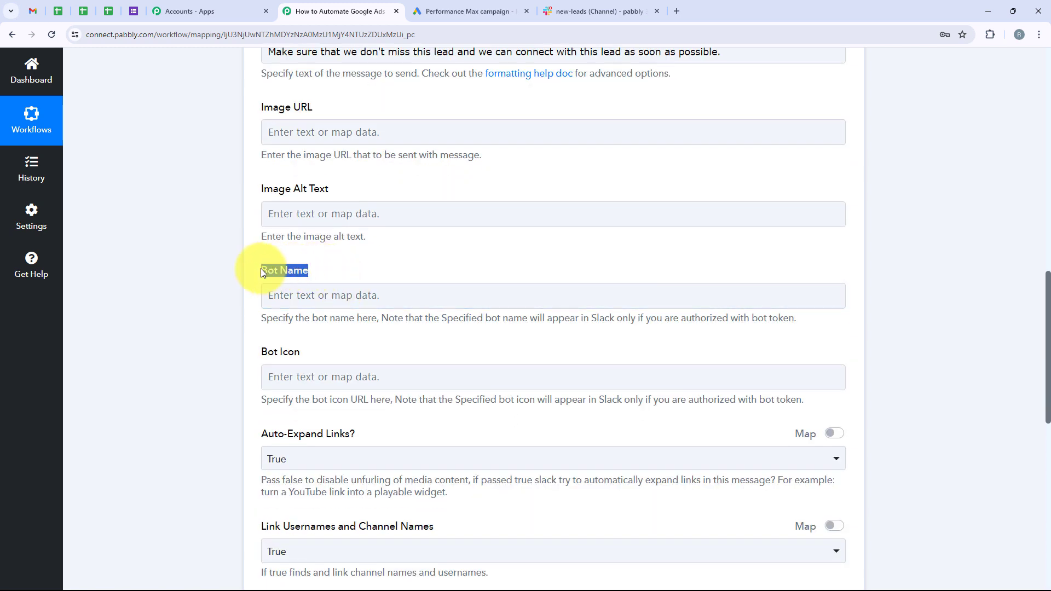
Enter 'New Lead Received' as Bot Name and keep Auto-Expand Links set to True.
{"action": "left_click", "coordinate": [299, 297]}
{"action": "type", "text": "New"}
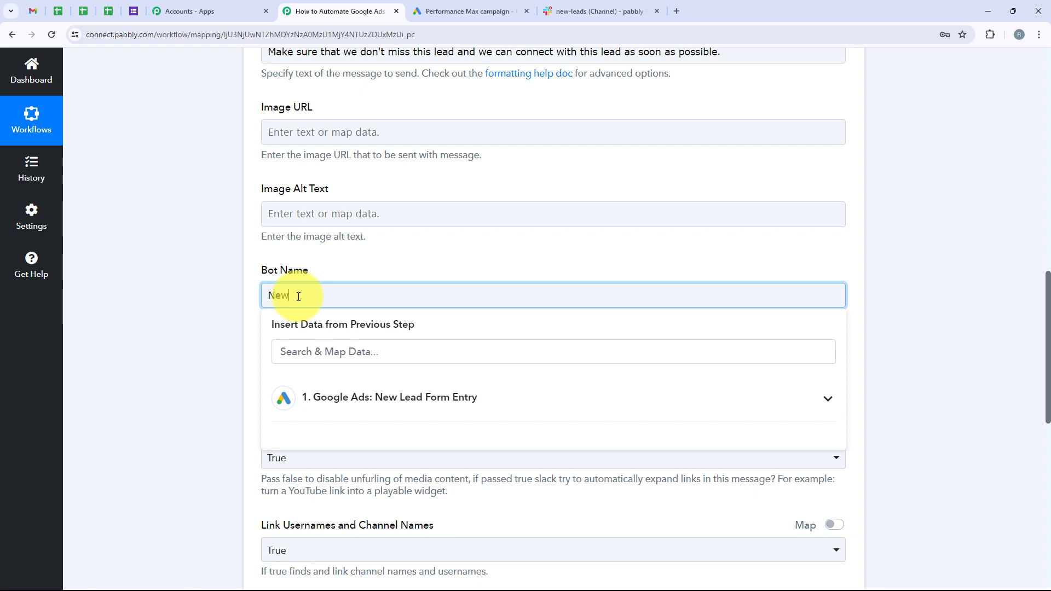
{"action": "type", "text": "Lead Received"}
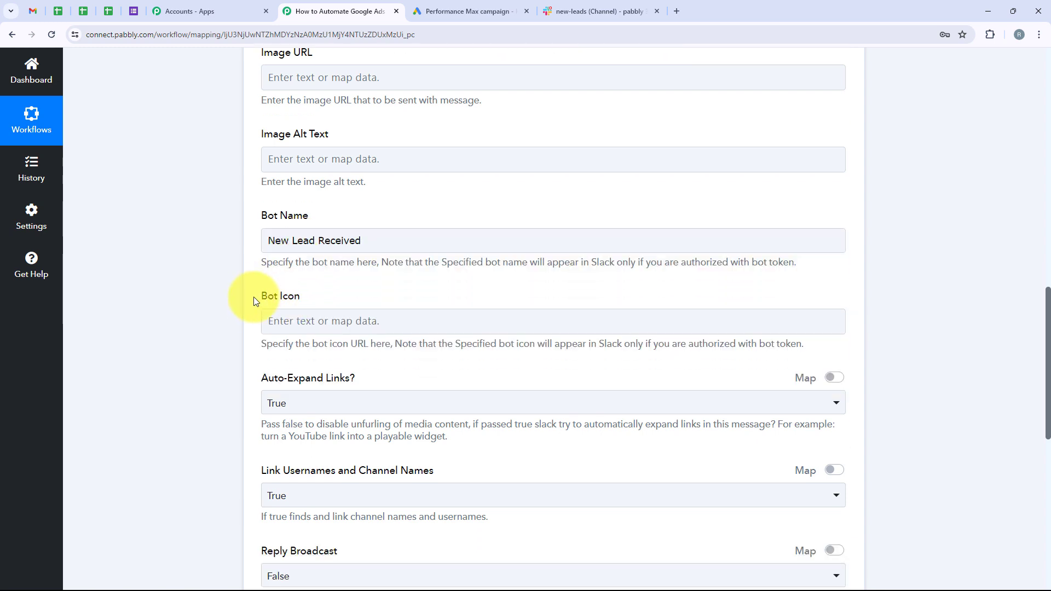
{"action": "left_click_drag", "start_coordinate": [254, 297], "coordinate": [277, 321]}
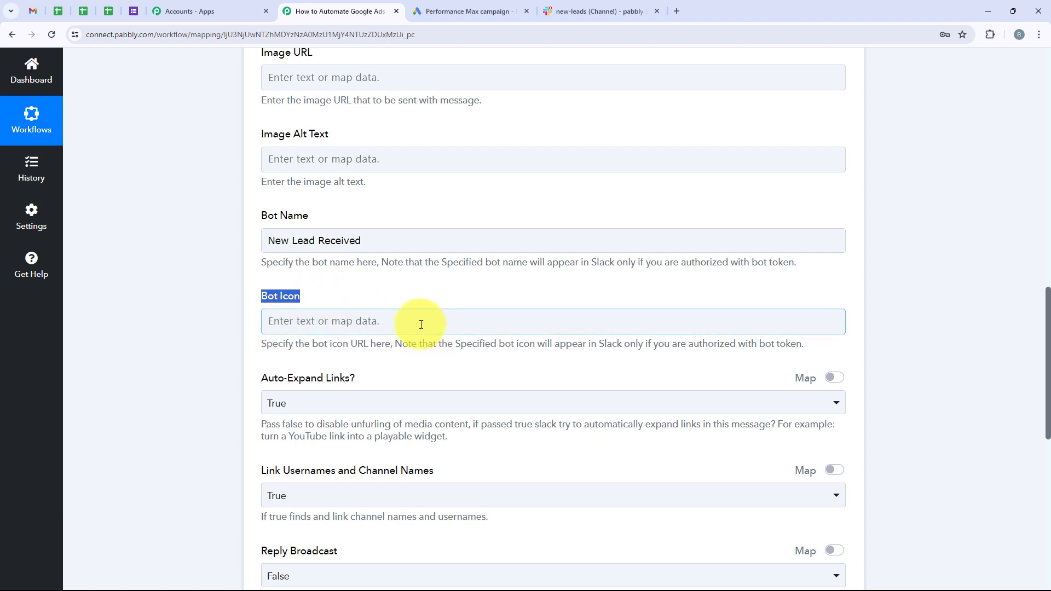
{"action": "scroll", "coordinate": [335, 309], "scroll_direction": "down", "scroll_amount": 2}
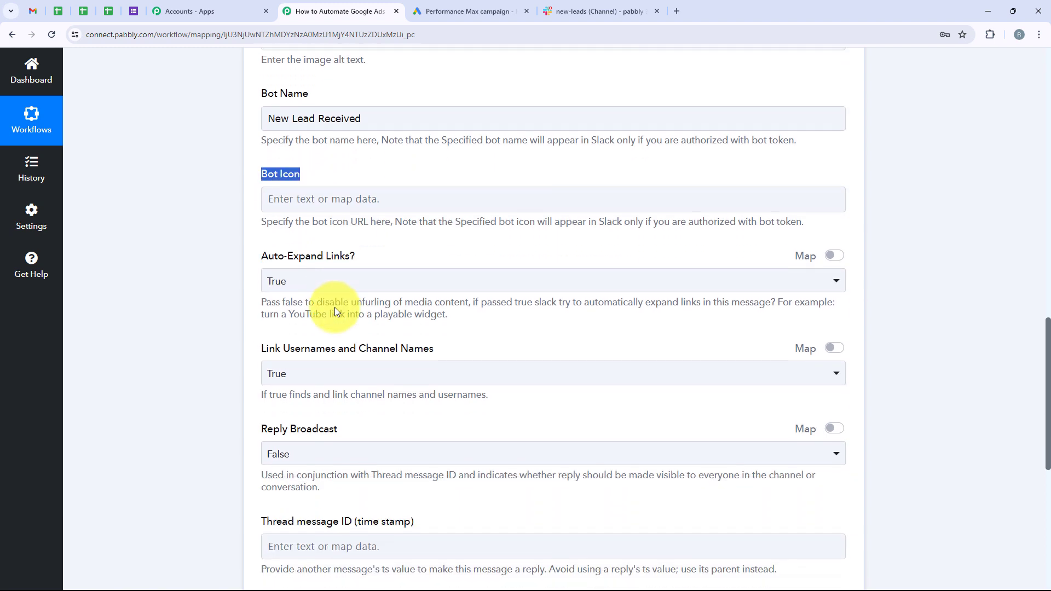
{"action": "scroll", "coordinate": [336, 309], "scroll_direction": "up", "scroll_amount": 1}
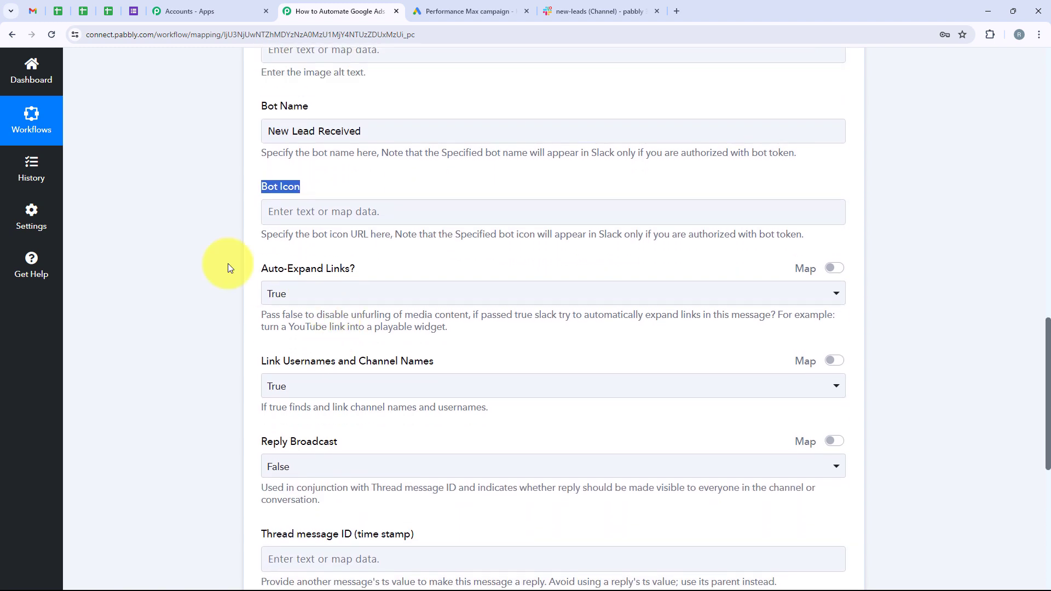
{"action": "left_click", "coordinate": [359, 298]}
{"action": "left_click", "coordinate": [358, 298]}
{"action": "scroll", "coordinate": [357, 298], "scroll_direction": "down", "scroll_amount": 3}
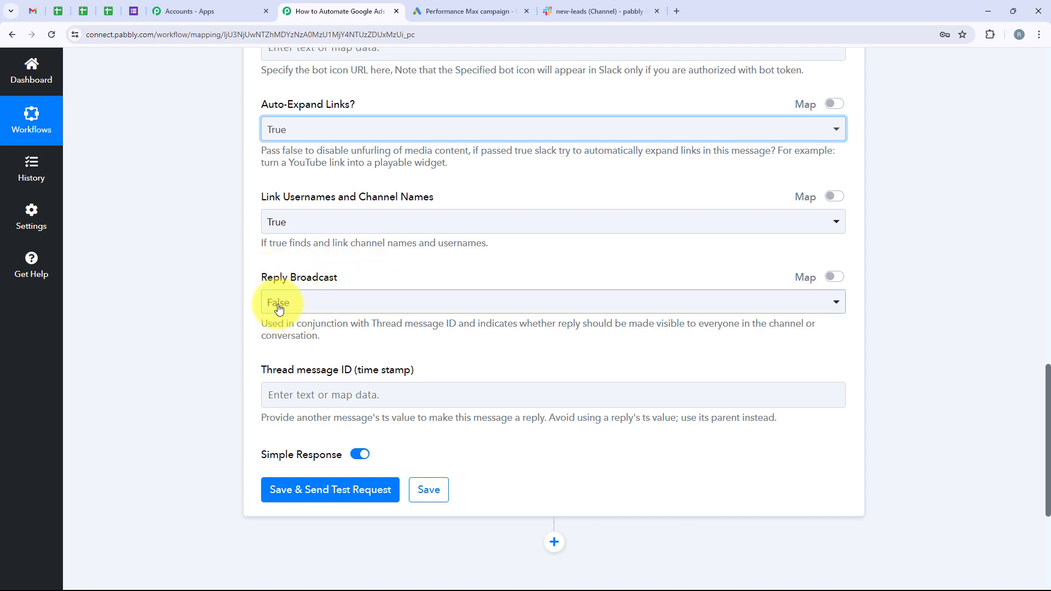
{"action": "scroll", "coordinate": [143, 340], "scroll_direction": "down", "scroll_amount": 3}
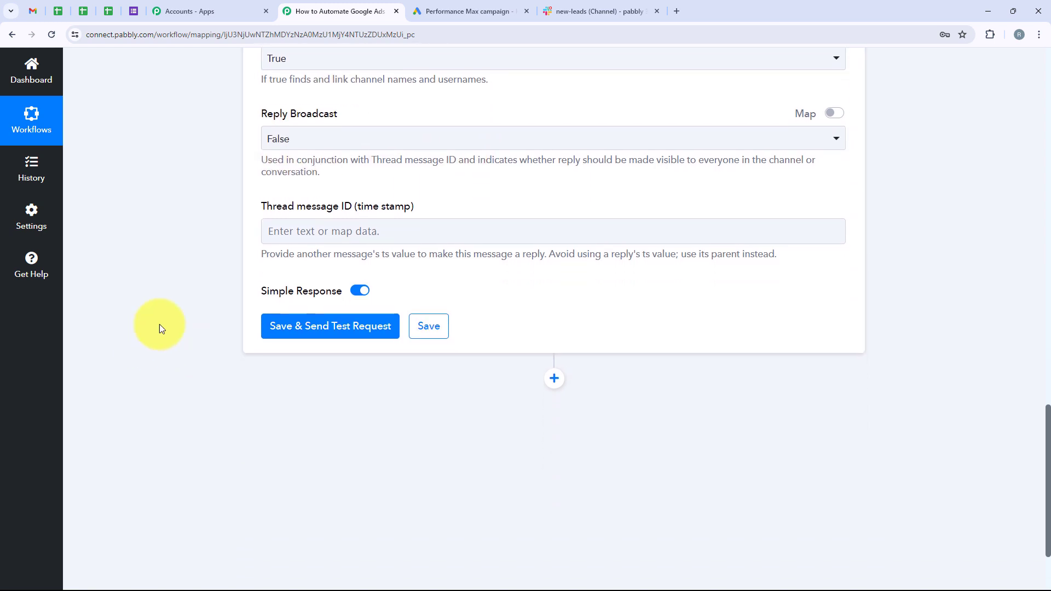
{"action": "left_click", "coordinate": [294, 327]}
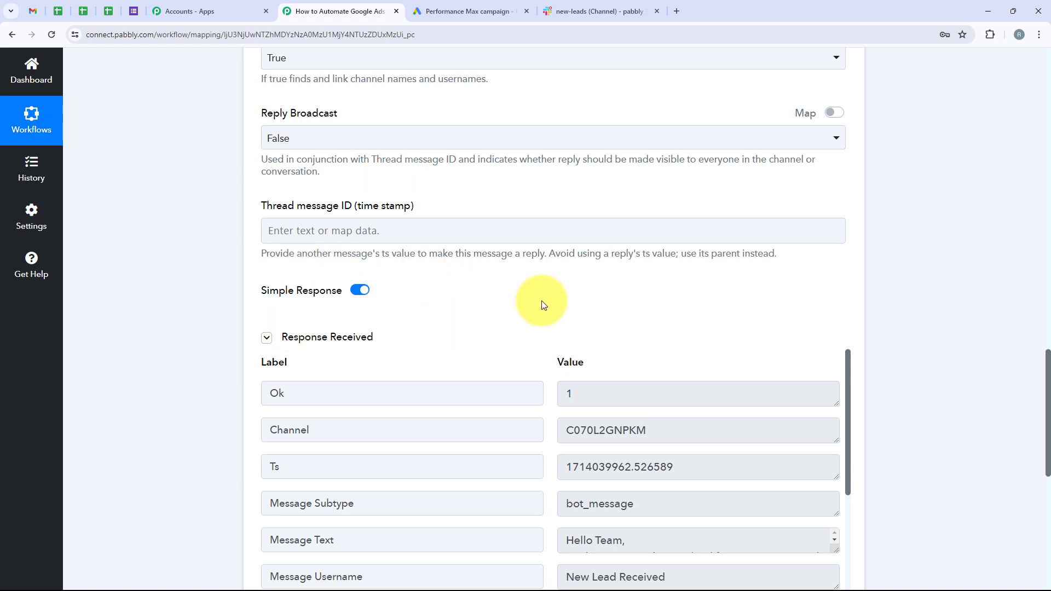
{"action": "scroll", "coordinate": [542, 301], "scroll_direction": "down", "scroll_amount": 5}
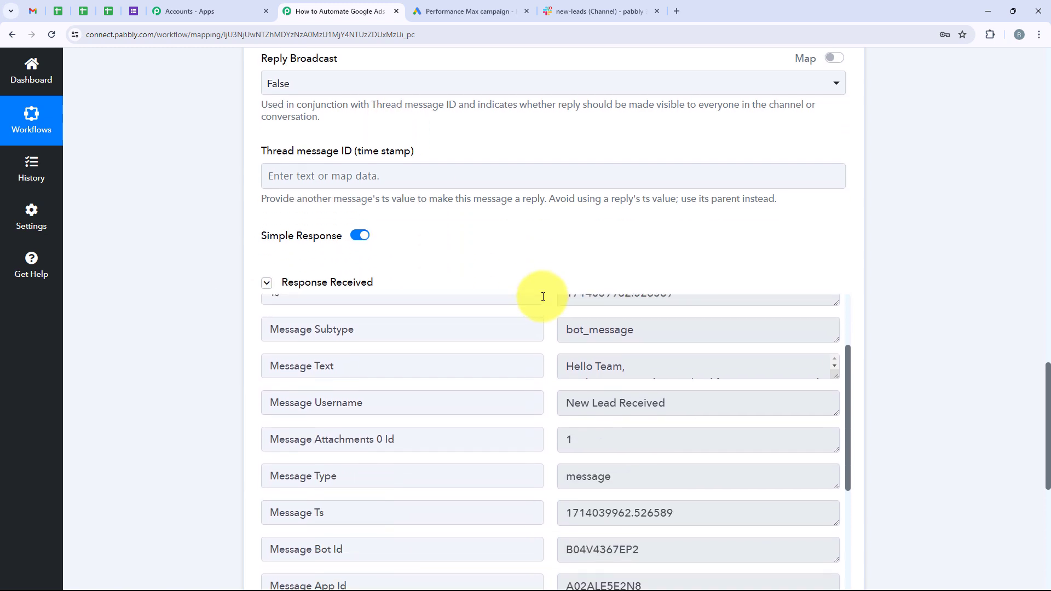
{"action": "scroll", "coordinate": [544, 290], "scroll_direction": "down", "scroll_amount": 3}
{"action": "scroll", "coordinate": [532, 330], "scroll_direction": "down", "scroll_amount": 3}
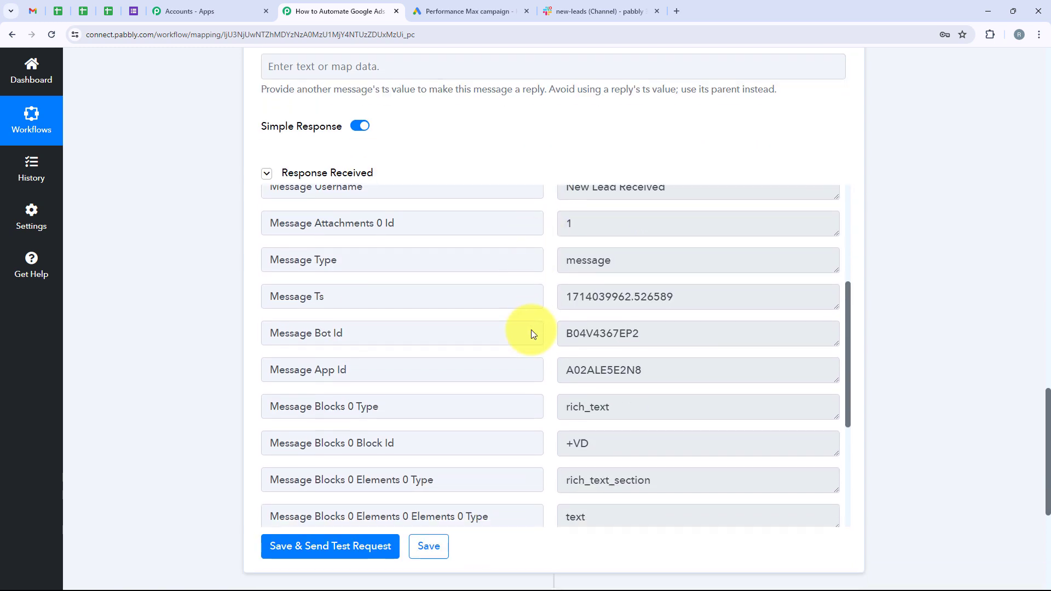
{"action": "scroll", "coordinate": [534, 334], "scroll_direction": "up", "scroll_amount": 6}
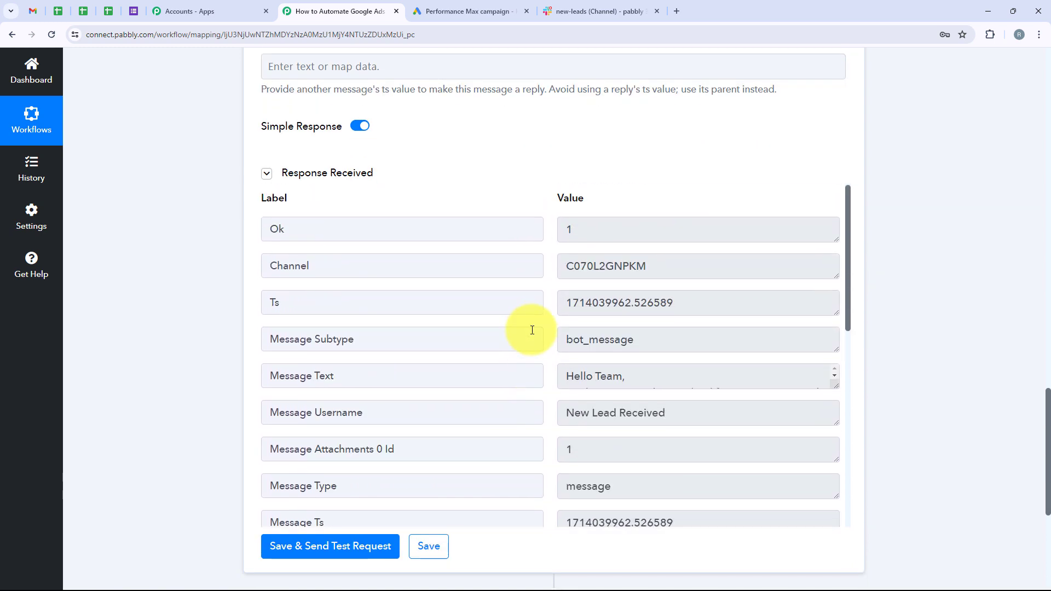
{"action": "left_click", "coordinate": [562, 8]}
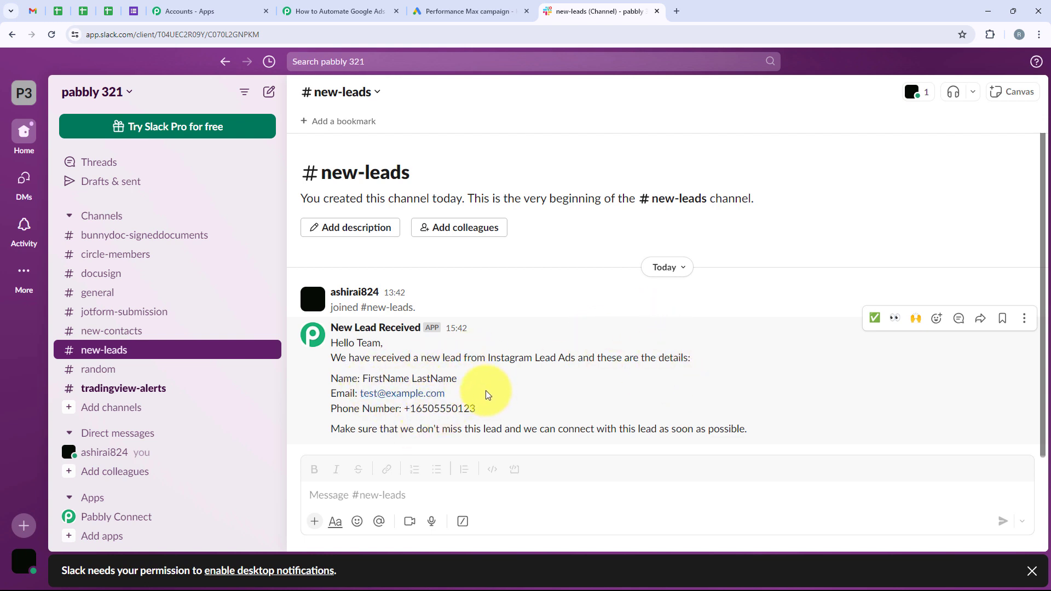
{"action": "left_click", "coordinate": [350, 11]}
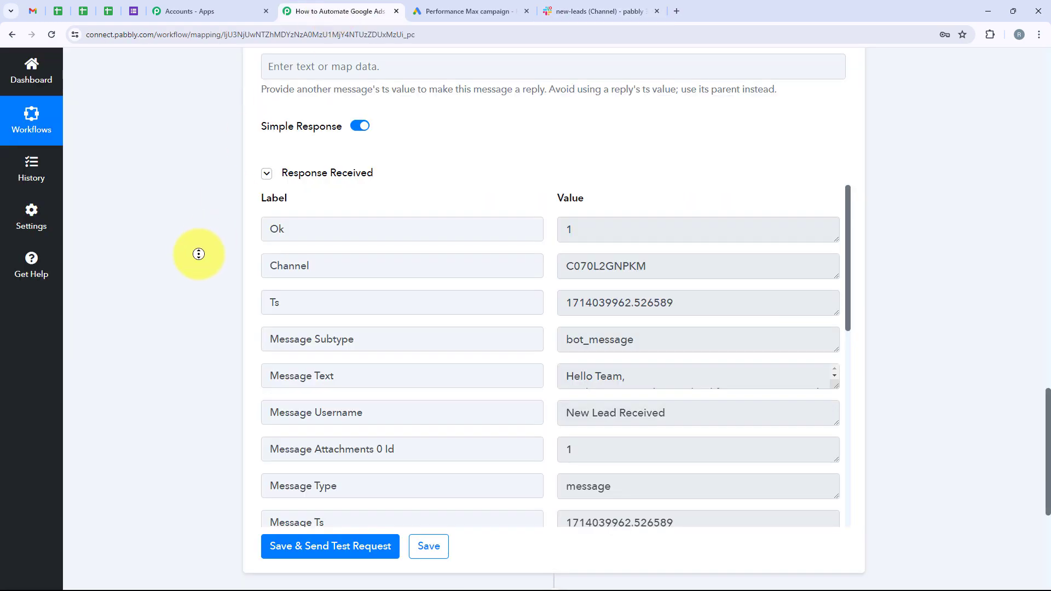
{"action": "scroll", "coordinate": [205, 174], "scroll_direction": "up", "scroll_amount": 15}
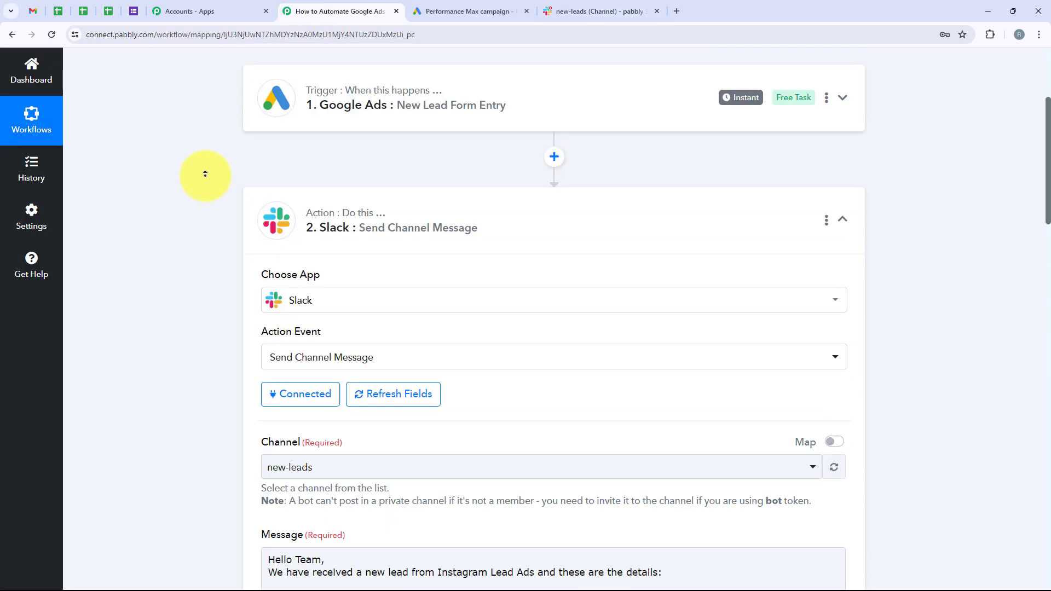
{"action": "scroll", "coordinate": [205, 174], "scroll_direction": "up", "scroll_amount": 3}
{"action": "left_click", "coordinate": [411, 384]}
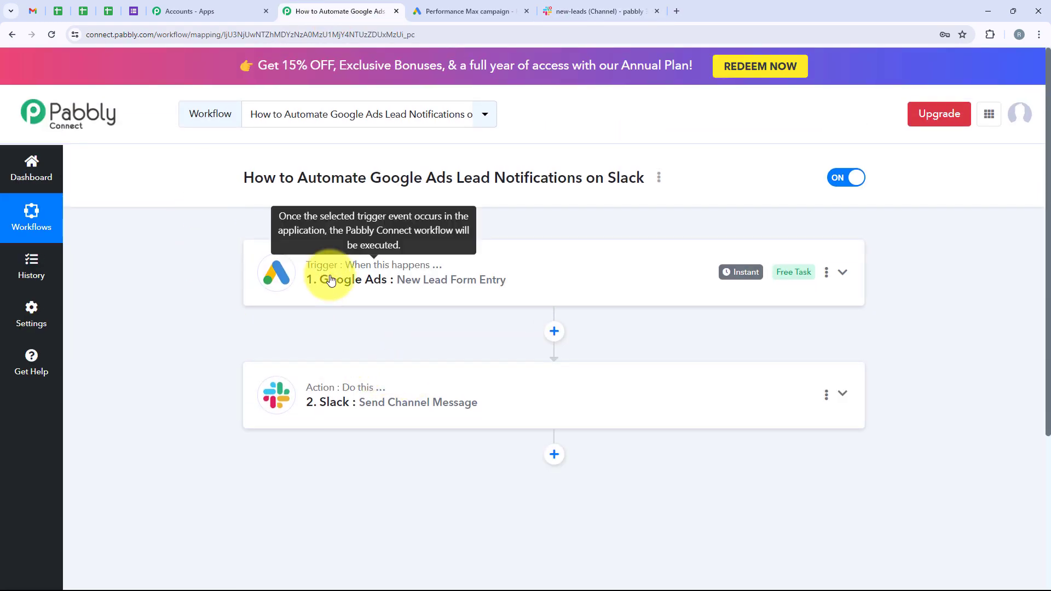
{"action": "left_click", "coordinate": [330, 280]}
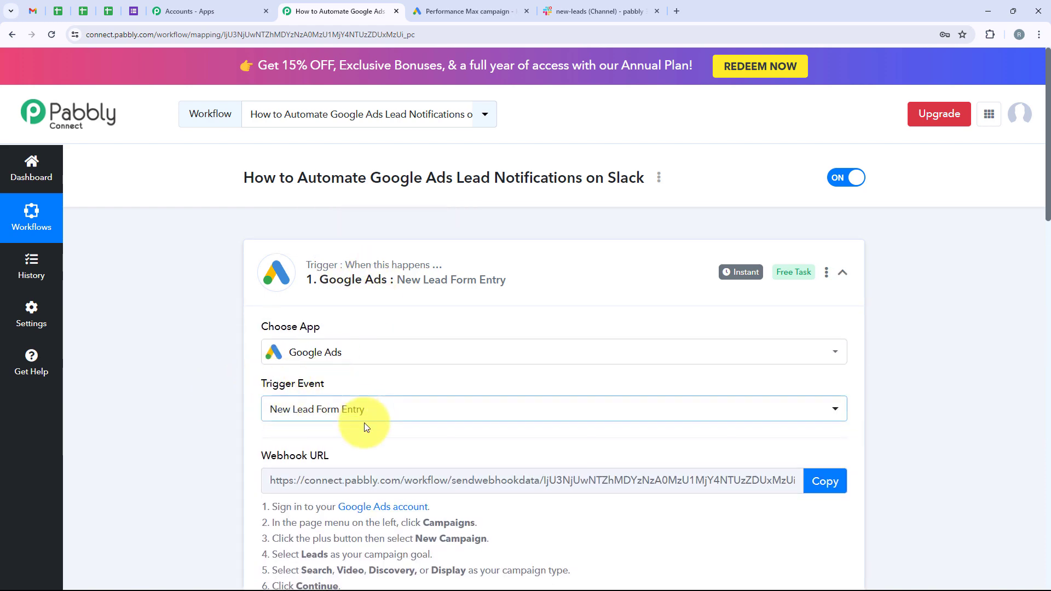
{"action": "scroll", "coordinate": [364, 422], "scroll_direction": "down", "scroll_amount": 3}
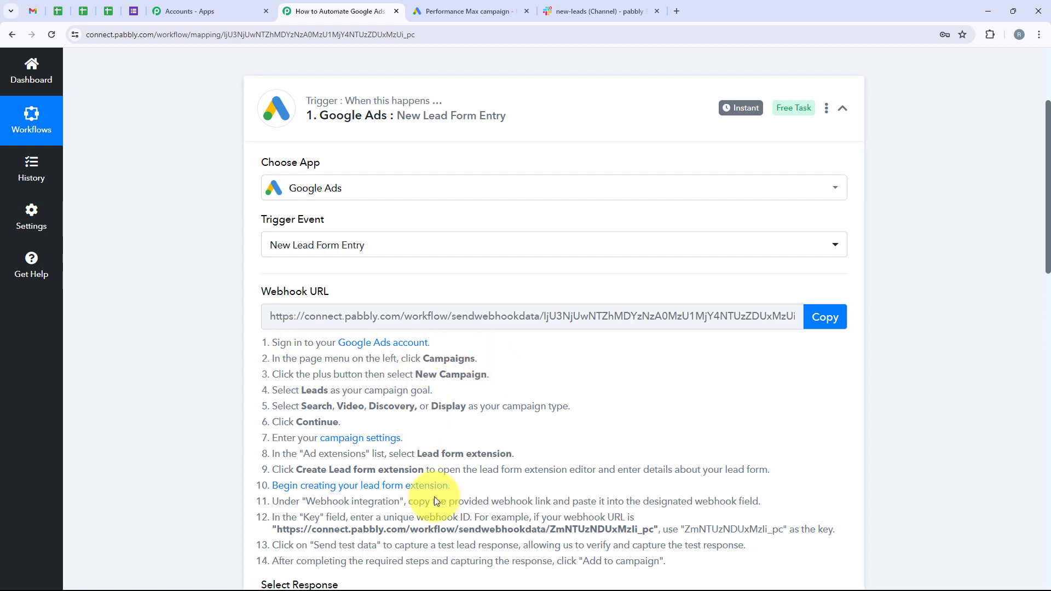
{"action": "scroll", "coordinate": [307, 416], "scroll_direction": "down", "scroll_amount": 7}
{"action": "scroll", "coordinate": [300, 349], "scroll_direction": "down", "scroll_amount": 3}
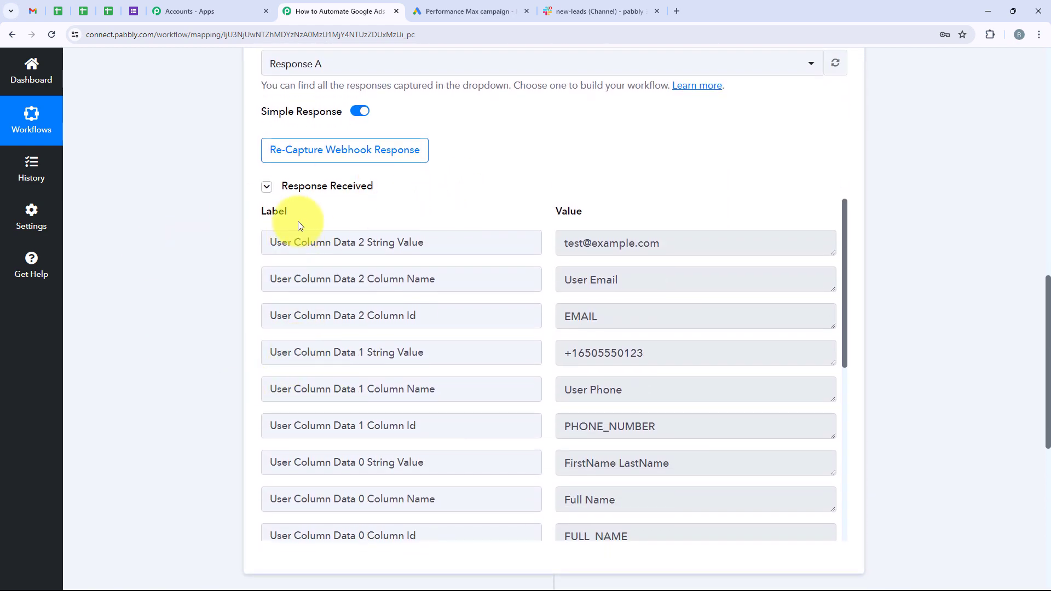
{"action": "scroll", "coordinate": [694, 371], "scroll_direction": "down", "scroll_amount": 3}
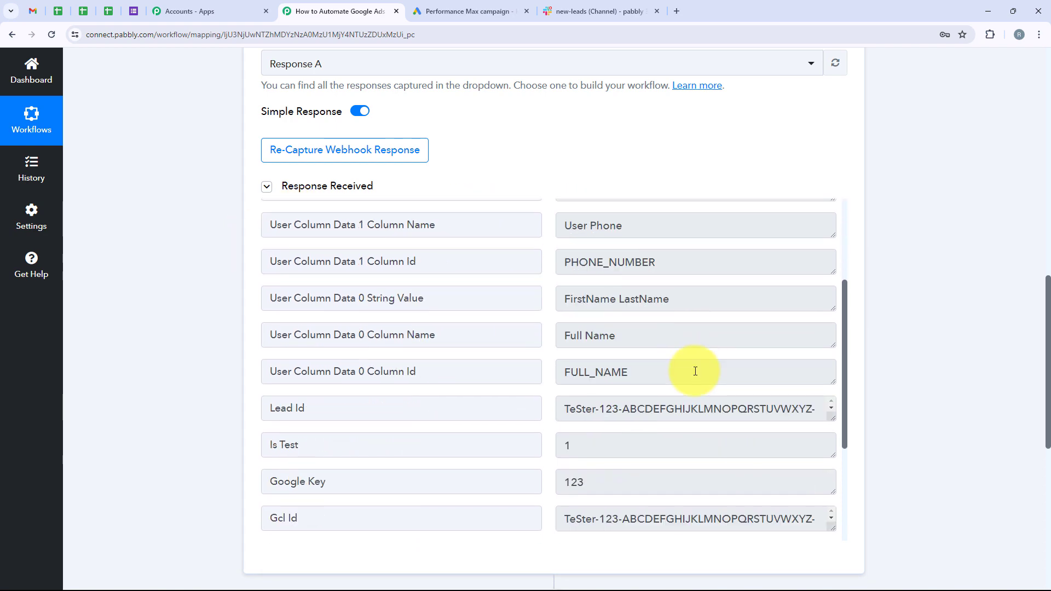
{"action": "scroll", "coordinate": [694, 369], "scroll_direction": "up", "scroll_amount": 3}
{"action": "scroll", "coordinate": [172, 180], "scroll_direction": "up", "scroll_amount": 10}
{"action": "scroll", "coordinate": [173, 181], "scroll_direction": "up", "scroll_amount": 3}
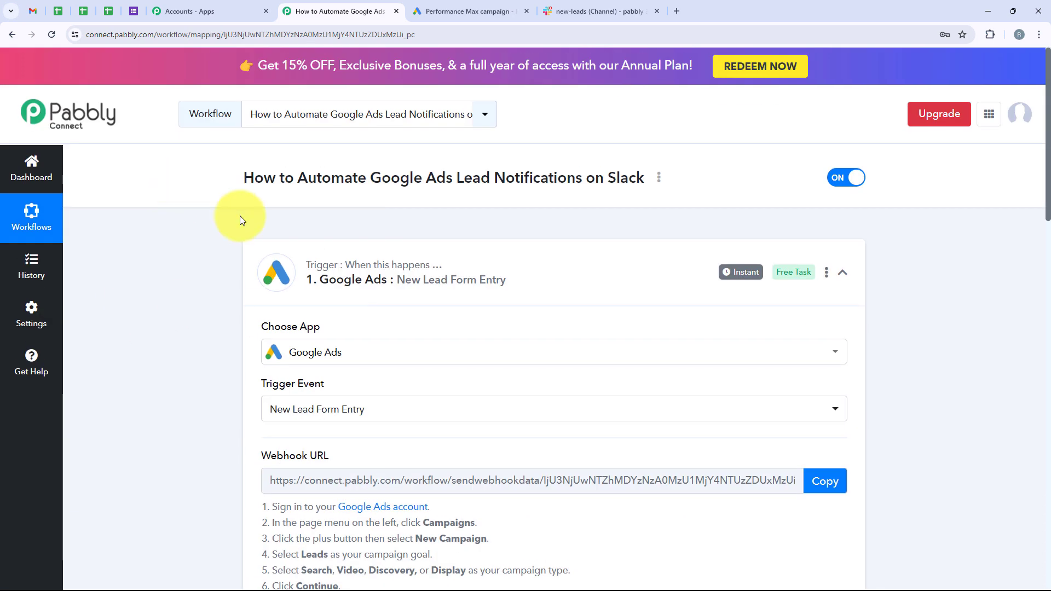
{"action": "left_click", "coordinate": [592, 287]}
{"action": "left_click", "coordinate": [348, 378]}
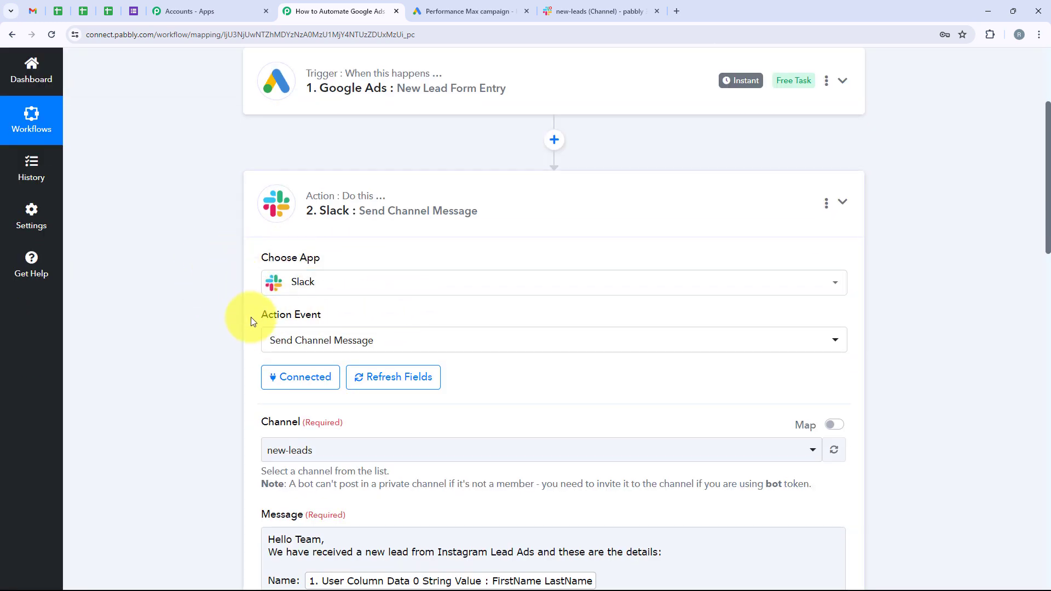
Review the Slack action's message and bot name down to the Save buttons.
{"action": "mouse_move", "coordinate": [251, 319]}
{"action": "left_mouse_down"}
{"action": "mouse_move", "coordinate": [423, 323]}
{"action": "mouse_move", "coordinate": [267, 317]}
{"action": "left_mouse_up"}
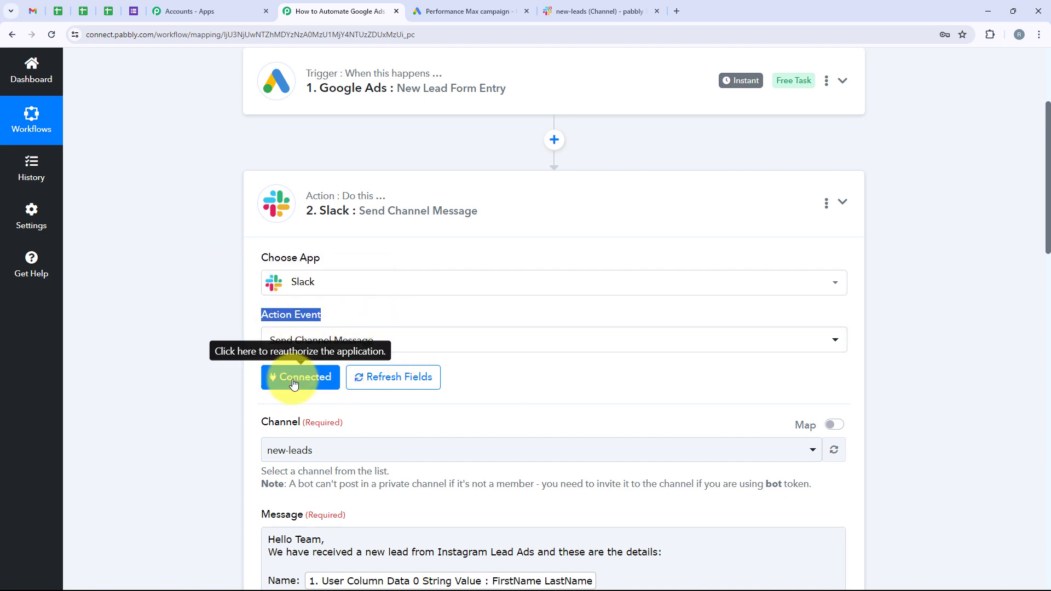
{"action": "scroll", "coordinate": [294, 383], "scroll_direction": "down", "scroll_amount": 3}
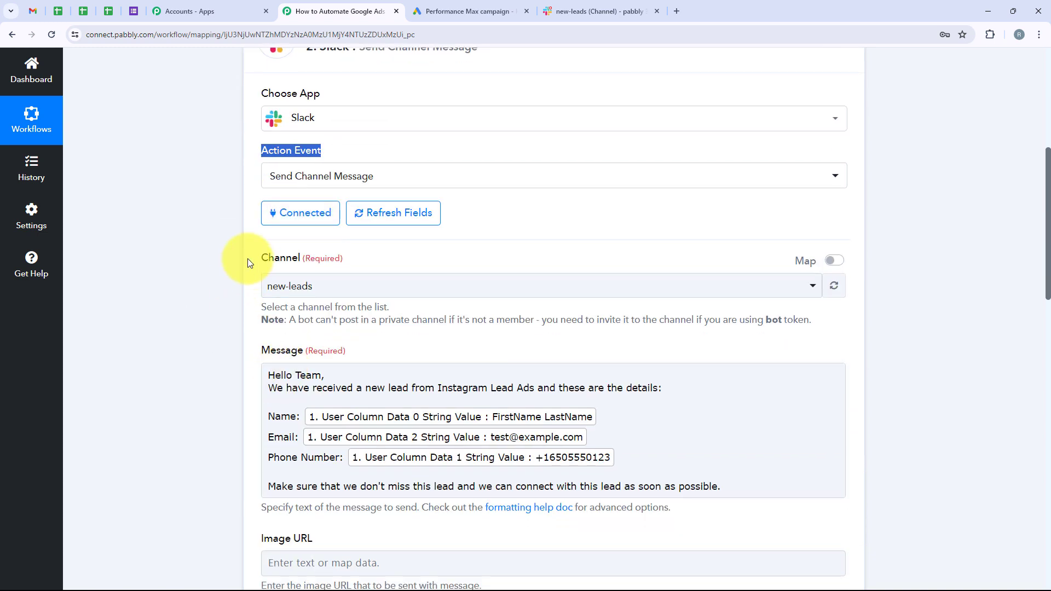
{"action": "scroll", "coordinate": [307, 353], "scroll_direction": "down", "scroll_amount": 1}
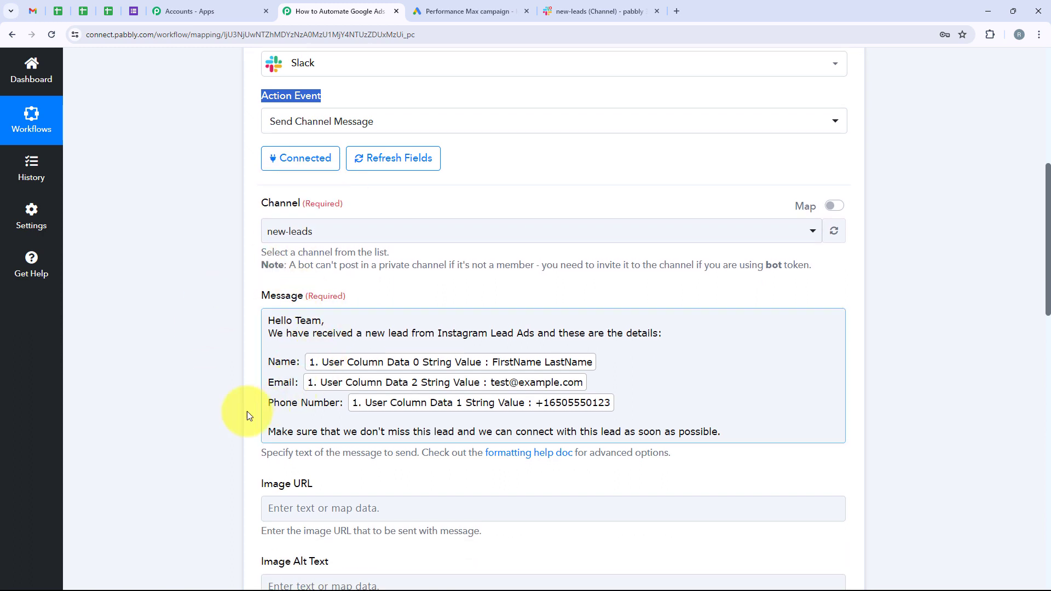
{"action": "scroll", "coordinate": [225, 412], "scroll_direction": "down", "scroll_amount": 6}
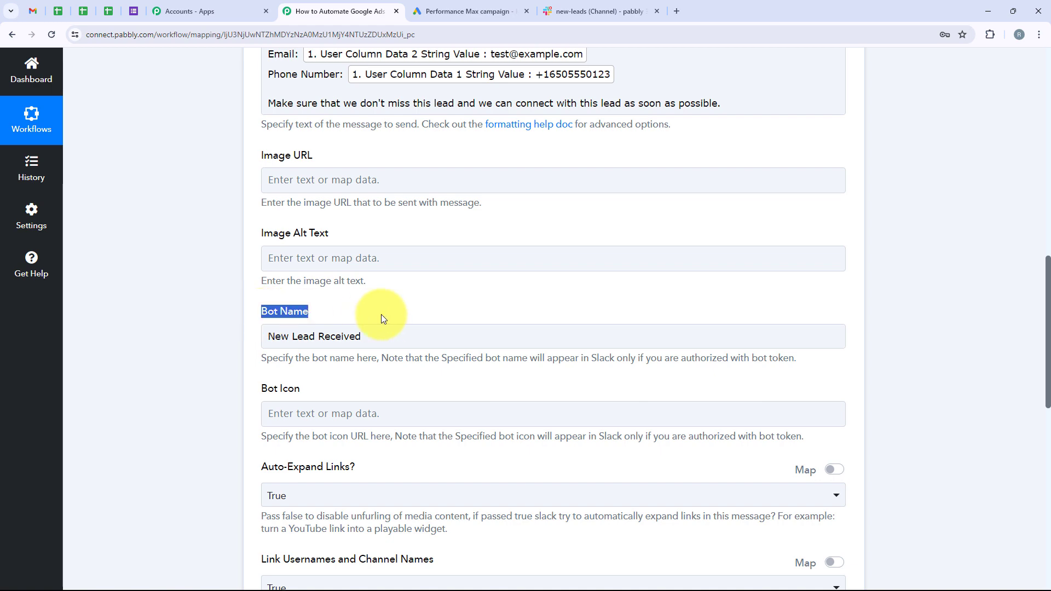
{"action": "left_click", "coordinate": [306, 316]}
{"action": "scroll", "coordinate": [383, 358], "scroll_direction": "down", "scroll_amount": 3}
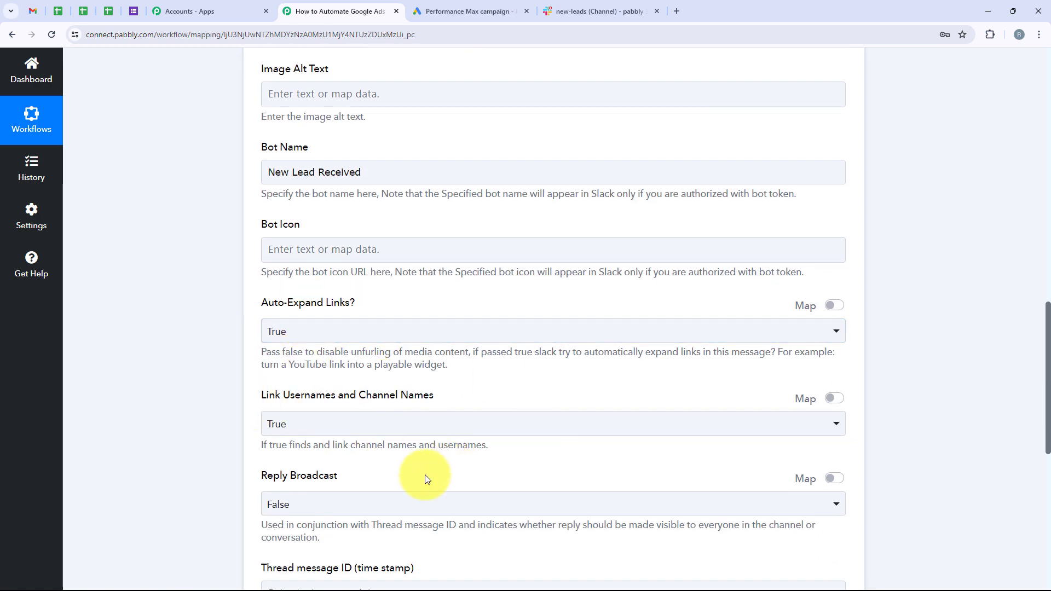
{"action": "scroll", "coordinate": [188, 368], "scroll_direction": "up", "scroll_amount": 3}
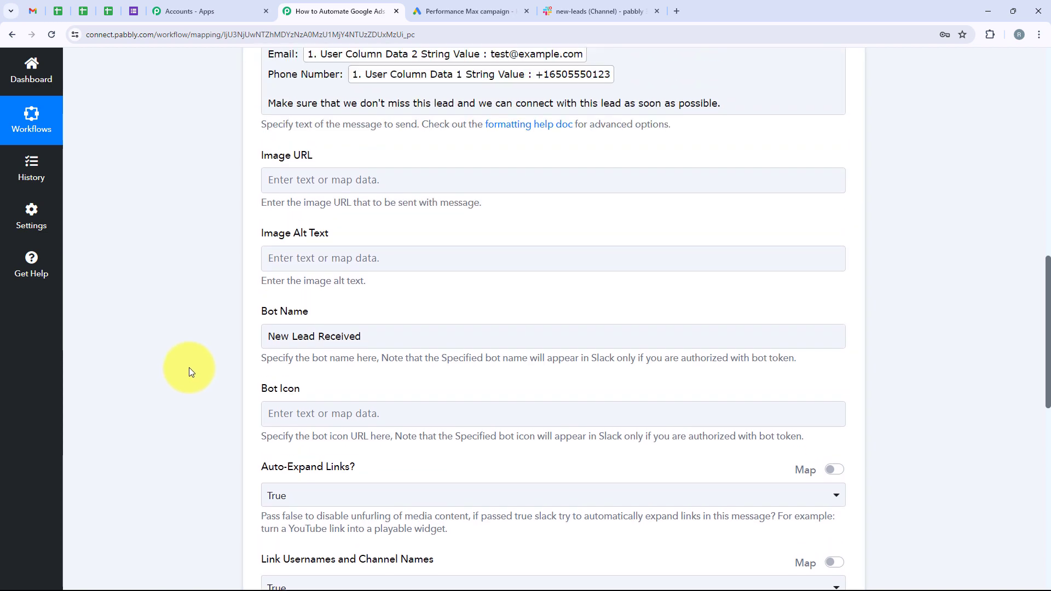
{"action": "scroll", "coordinate": [189, 367], "scroll_direction": "down", "scroll_amount": 3}
{"action": "scroll", "coordinate": [189, 366], "scroll_direction": "down", "scroll_amount": 7}
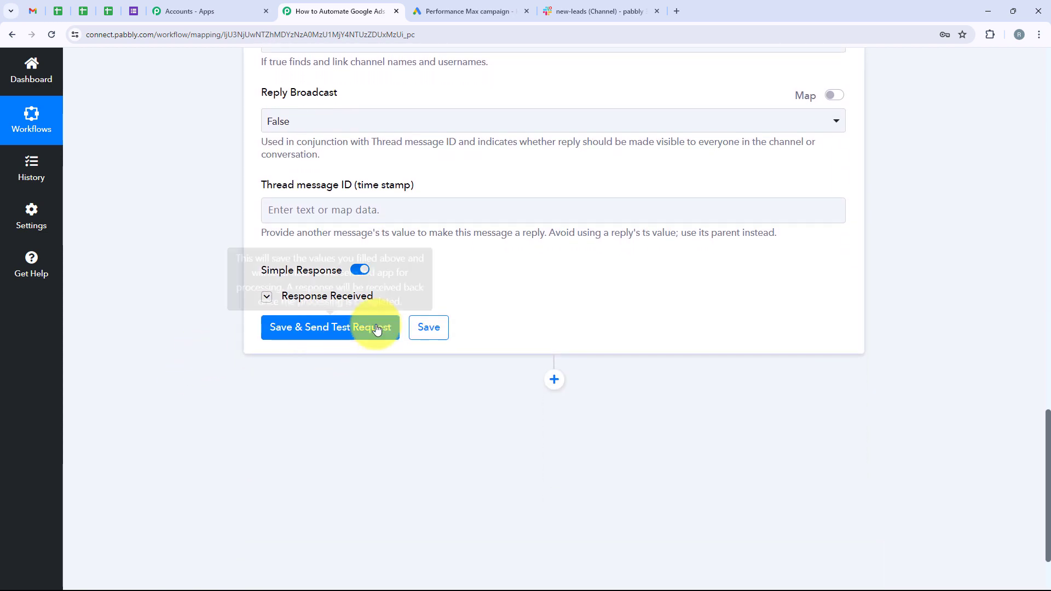
View the posted New Lead Received message with the sample lead's details in #new-leads.
{"action": "left_click", "coordinate": [600, 11]}
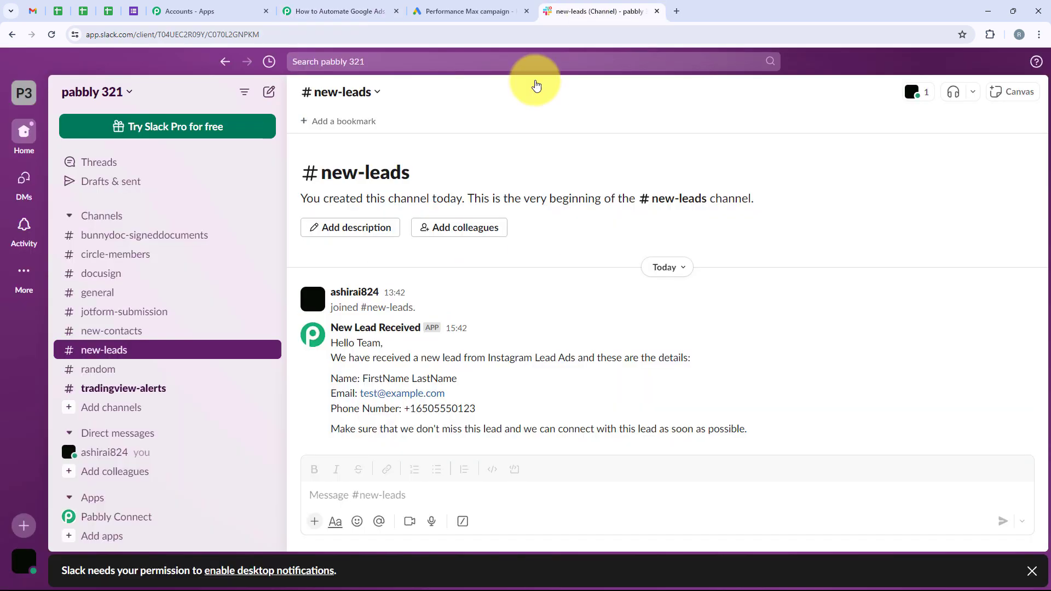
{"action": "left_click_drag", "start_coordinate": [328, 346], "coordinate": [751, 430]}
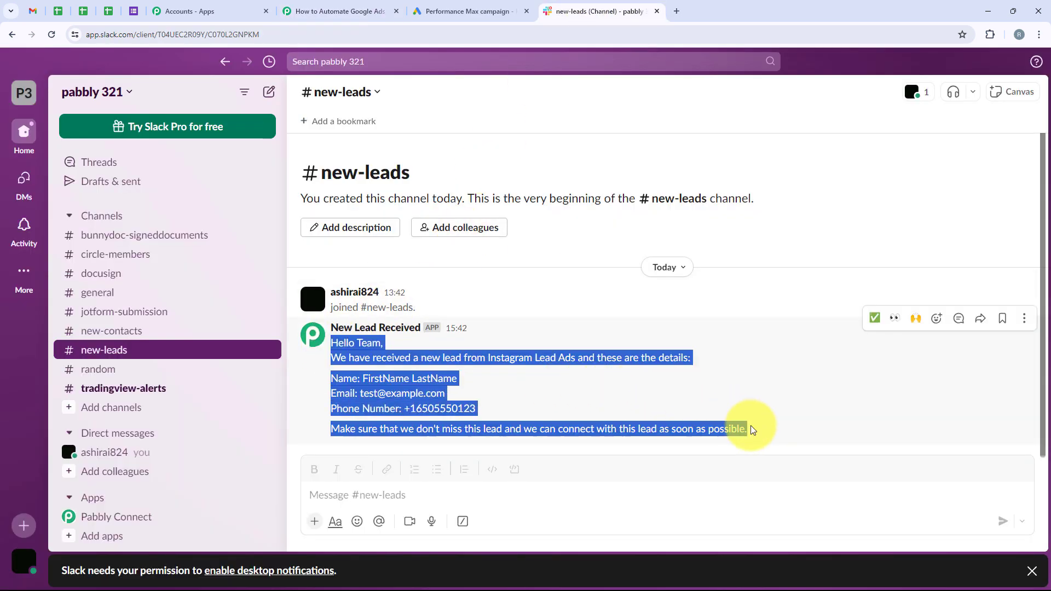
{"action": "left_click", "coordinate": [521, 387]}
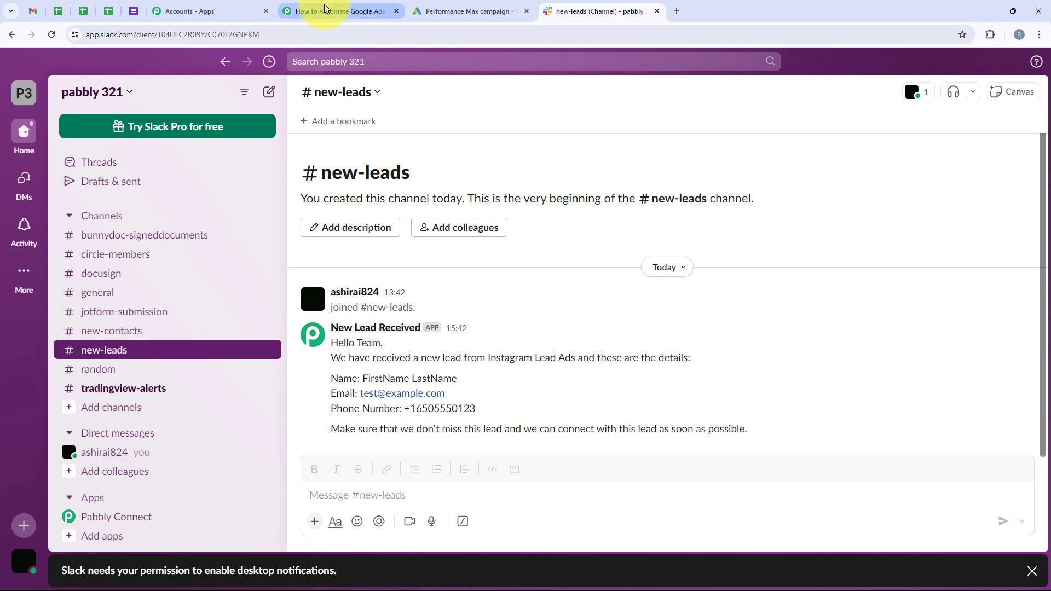
{"action": "left_click", "coordinate": [337, 11]}
Scroll back through the Slack action form and collapse the Slack action step.
{"action": "scroll", "coordinate": [208, 150], "scroll_direction": "up", "scroll_amount": 9}
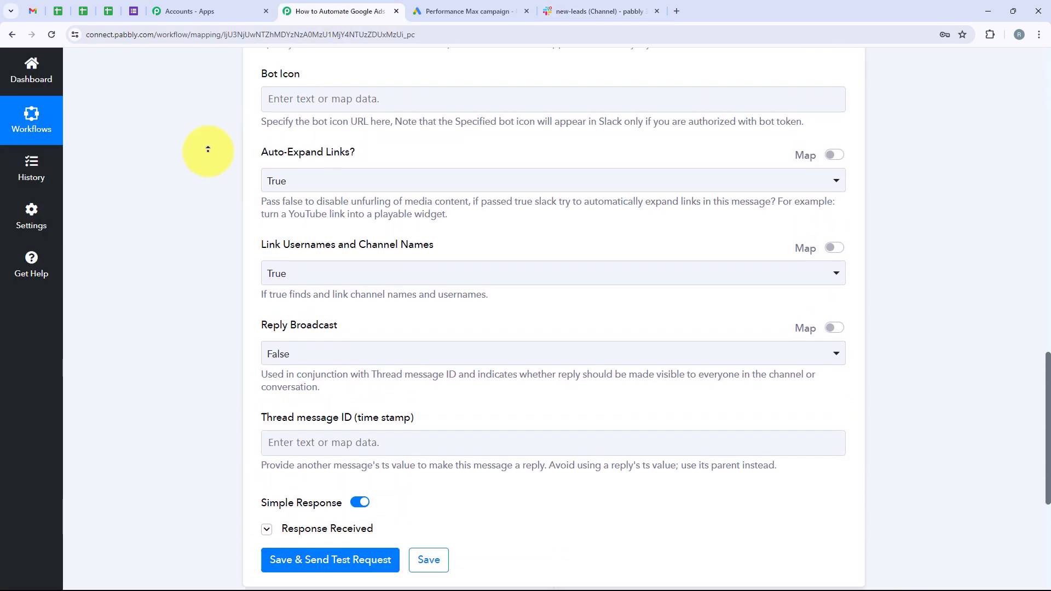
{"action": "scroll", "coordinate": [208, 148], "scroll_direction": "up", "scroll_amount": 8}
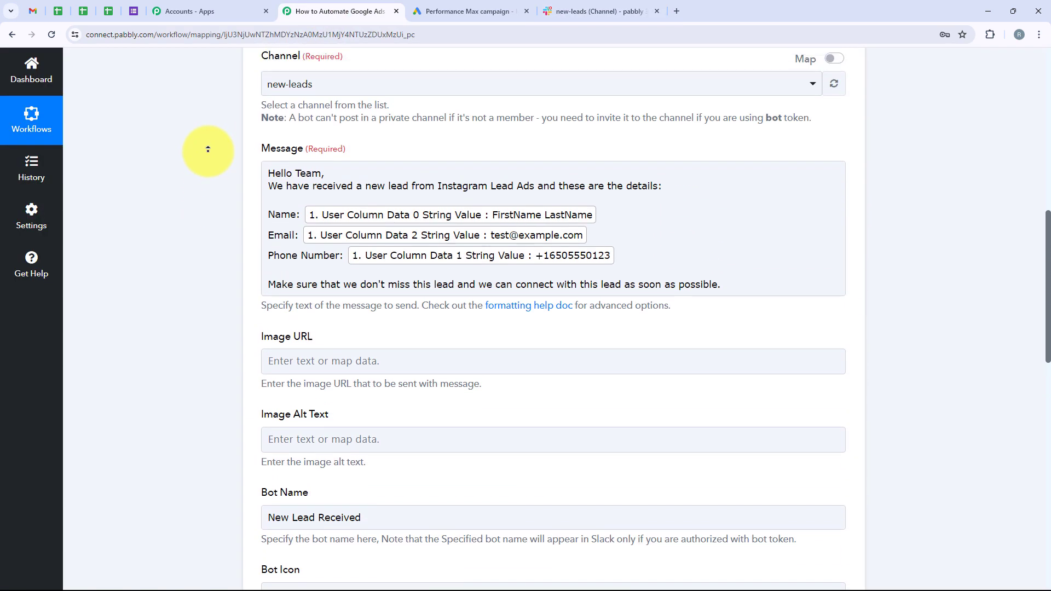
{"action": "scroll", "coordinate": [181, 316], "scroll_direction": "down", "scroll_amount": 6}
{"action": "scroll", "coordinate": [181, 315], "scroll_direction": "down", "scroll_amount": 8}
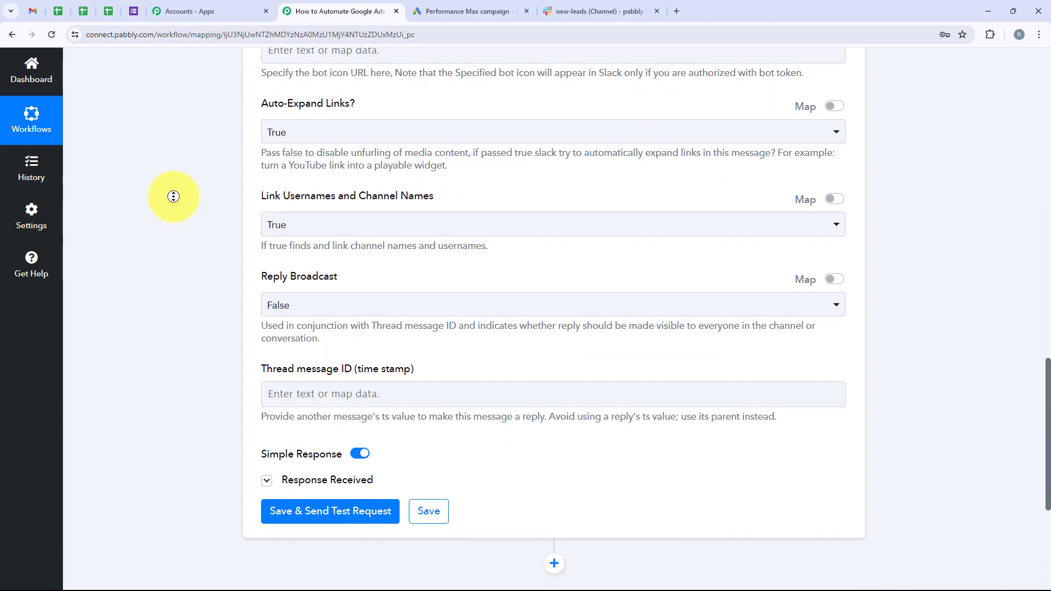
{"action": "scroll", "coordinate": [171, 197], "scroll_direction": "up", "scroll_amount": 15}
{"action": "scroll", "coordinate": [161, 123], "scroll_direction": "up", "scroll_amount": 6}
{"action": "scroll", "coordinate": [188, 263], "scroll_direction": "down", "scroll_amount": 4}
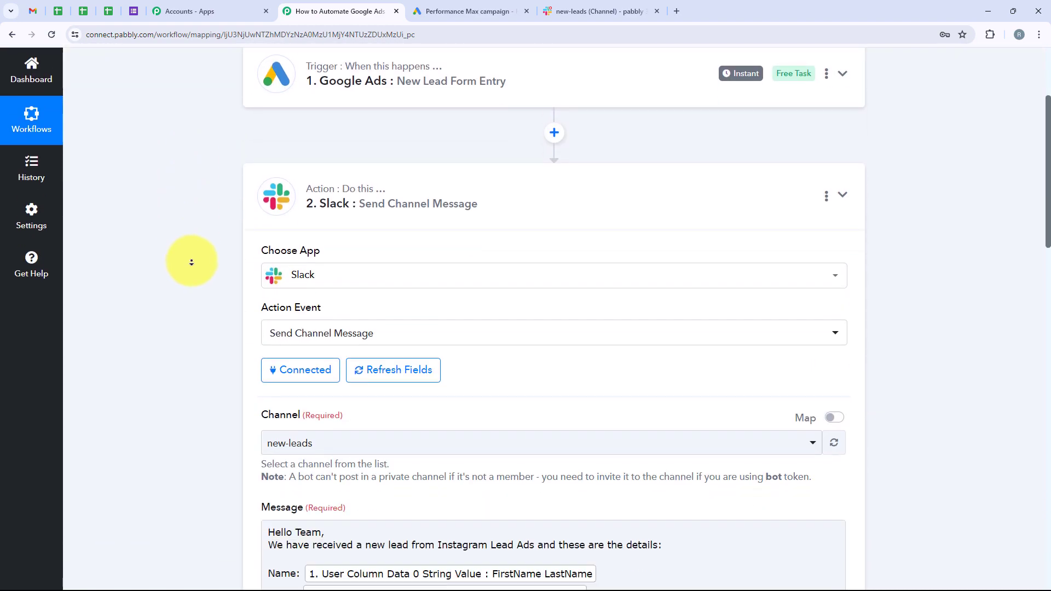
{"action": "scroll", "coordinate": [602, 236], "scroll_direction": "up", "scroll_amount": 2}
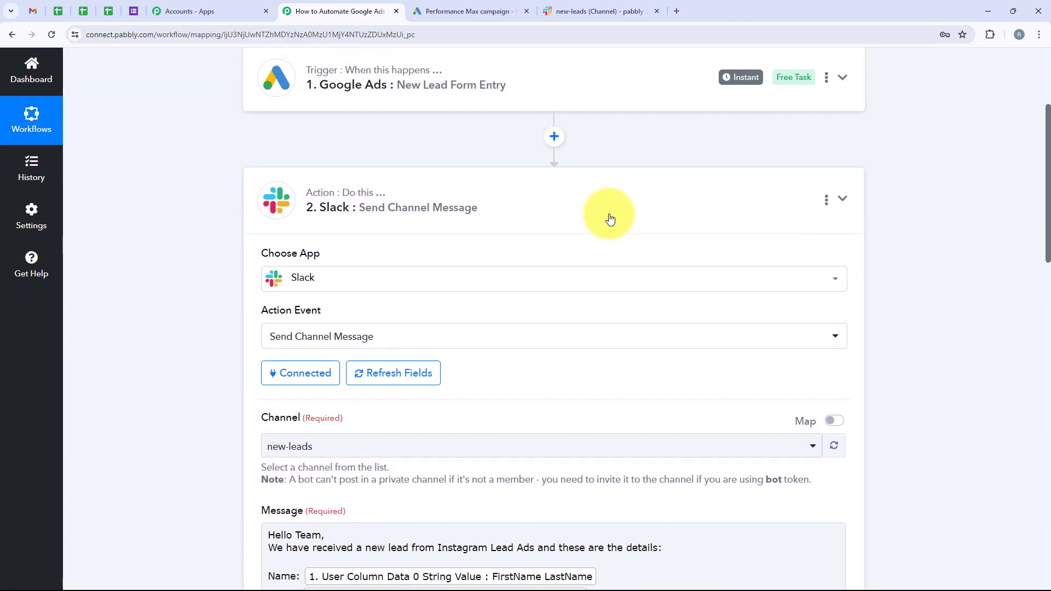
{"action": "left_click", "coordinate": [607, 217]}
{"action": "scroll", "coordinate": [609, 219], "scroll_direction": "up", "scroll_amount": 3}
{"action": "scroll", "coordinate": [608, 219], "scroll_direction": "up", "scroll_amount": 1}
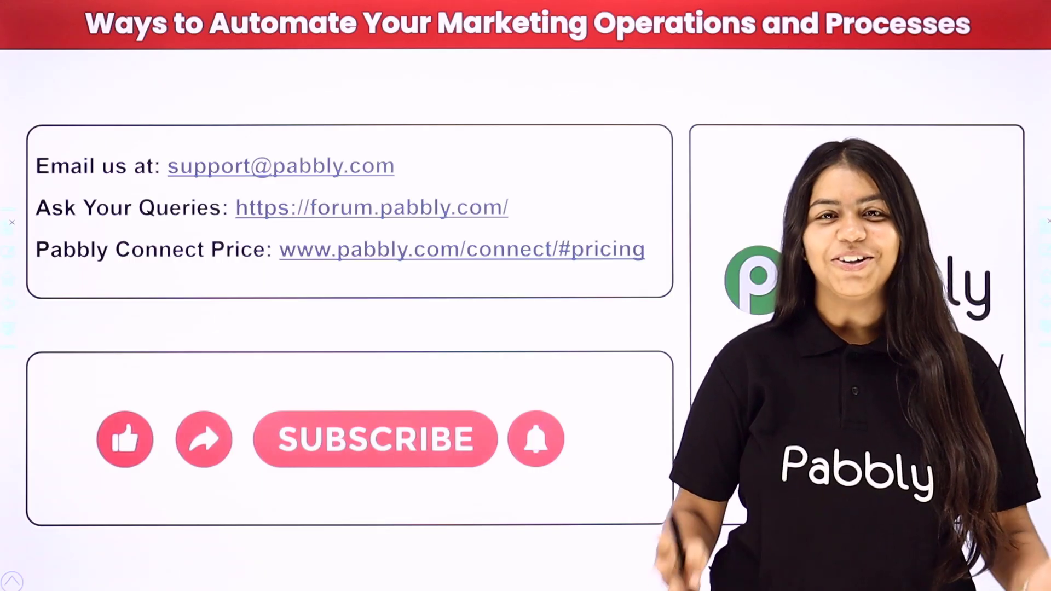